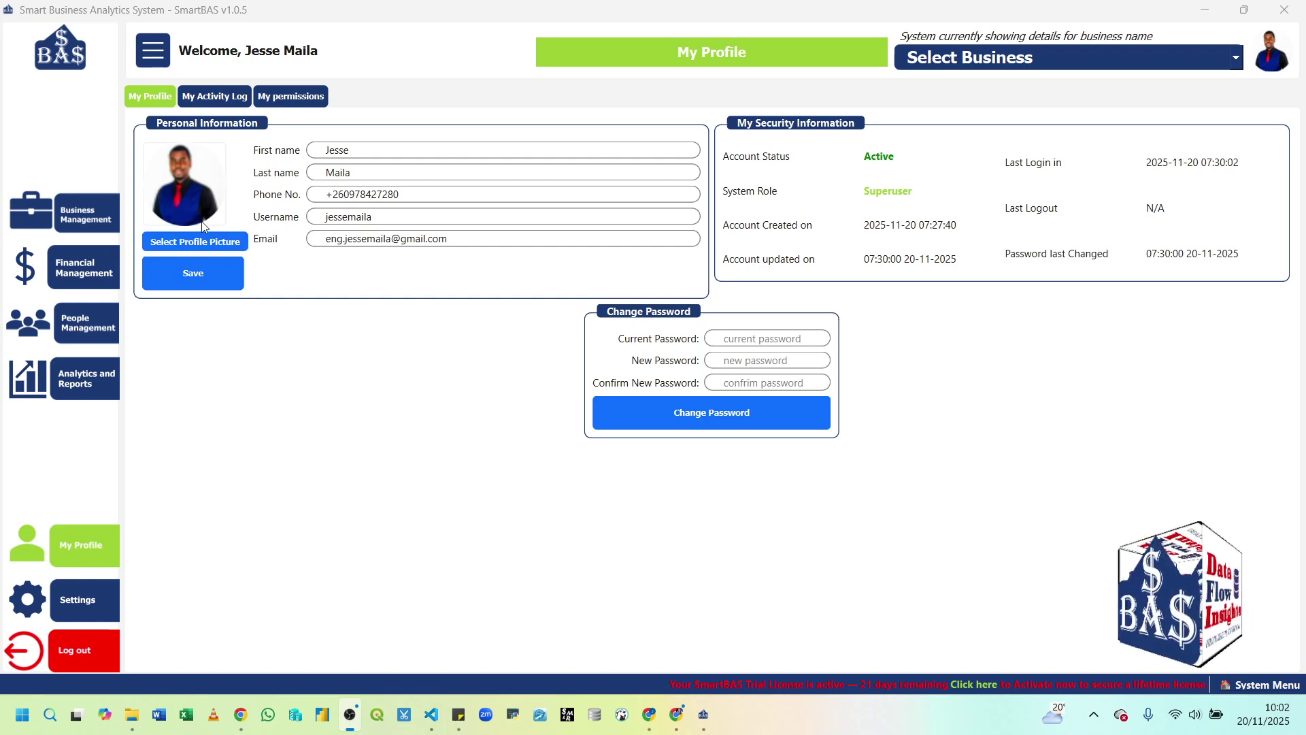
Review the System Settings pages for users, roles and permissions, activity log, session management, password security and activation status
click(105, 597)
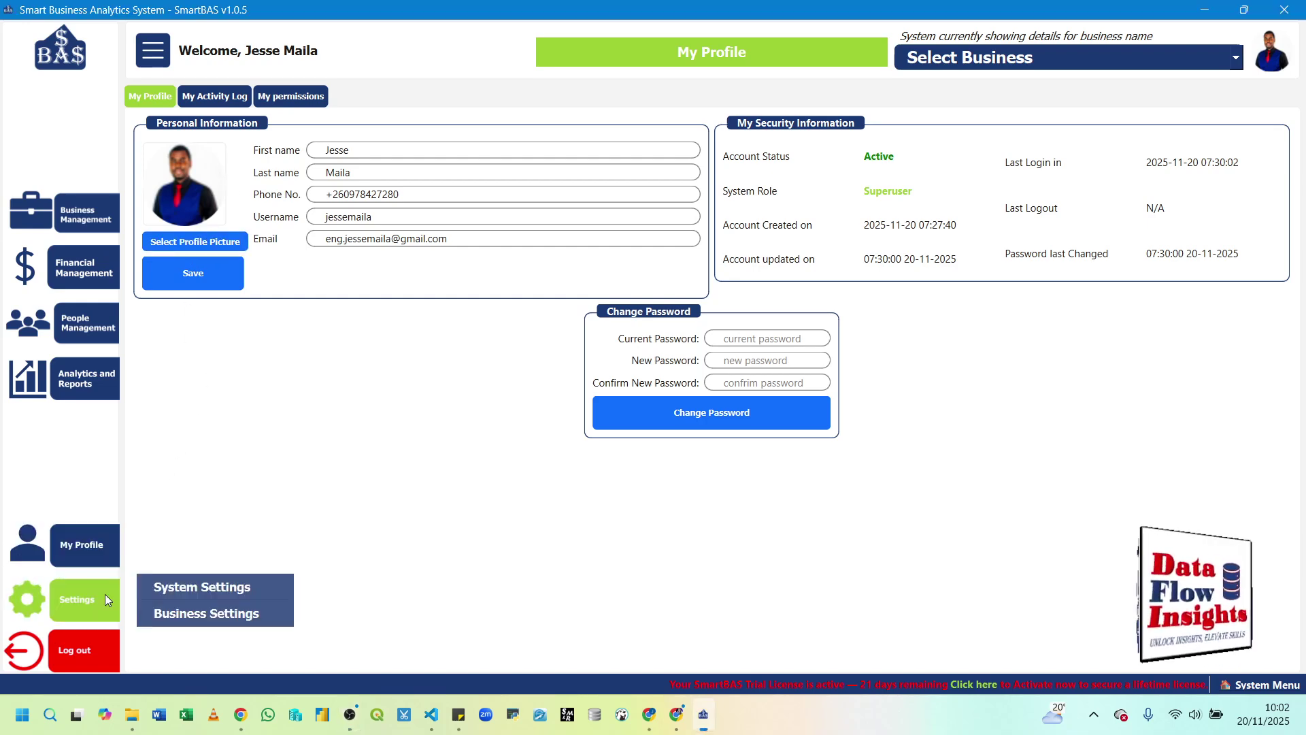
click(180, 588)
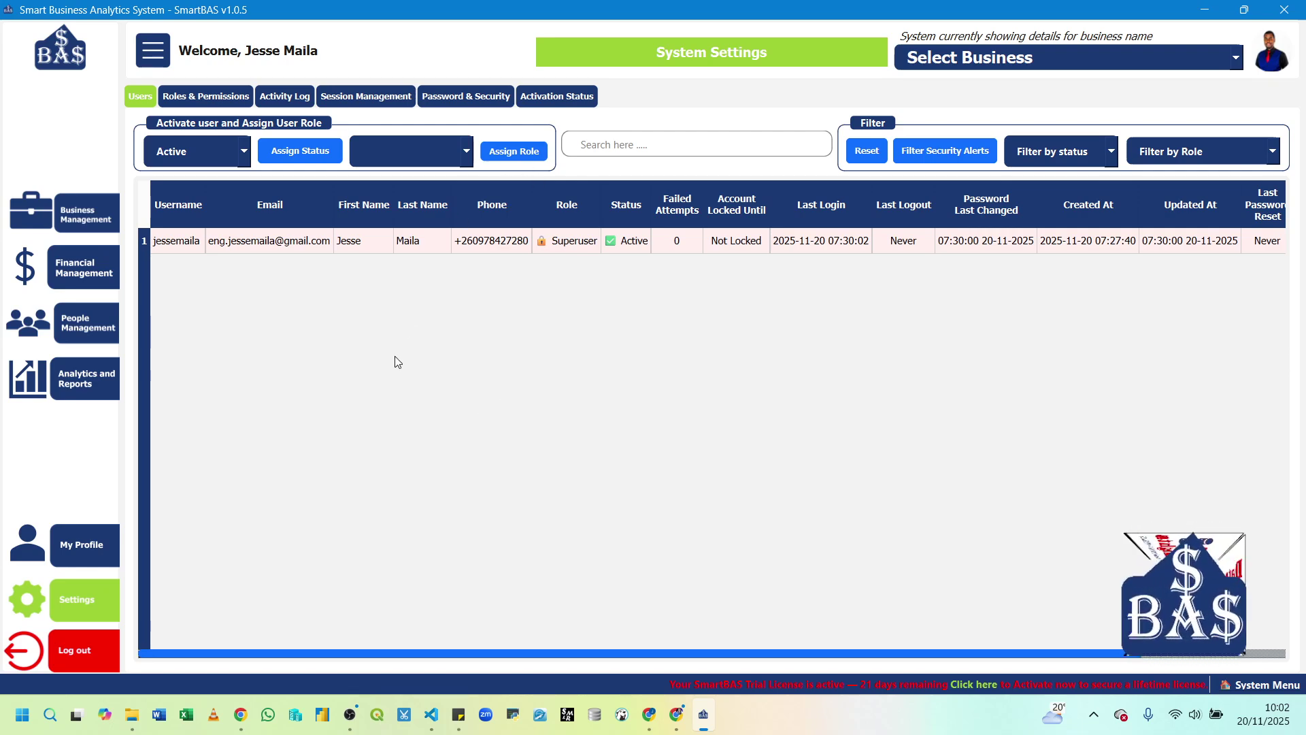
click(221, 96)
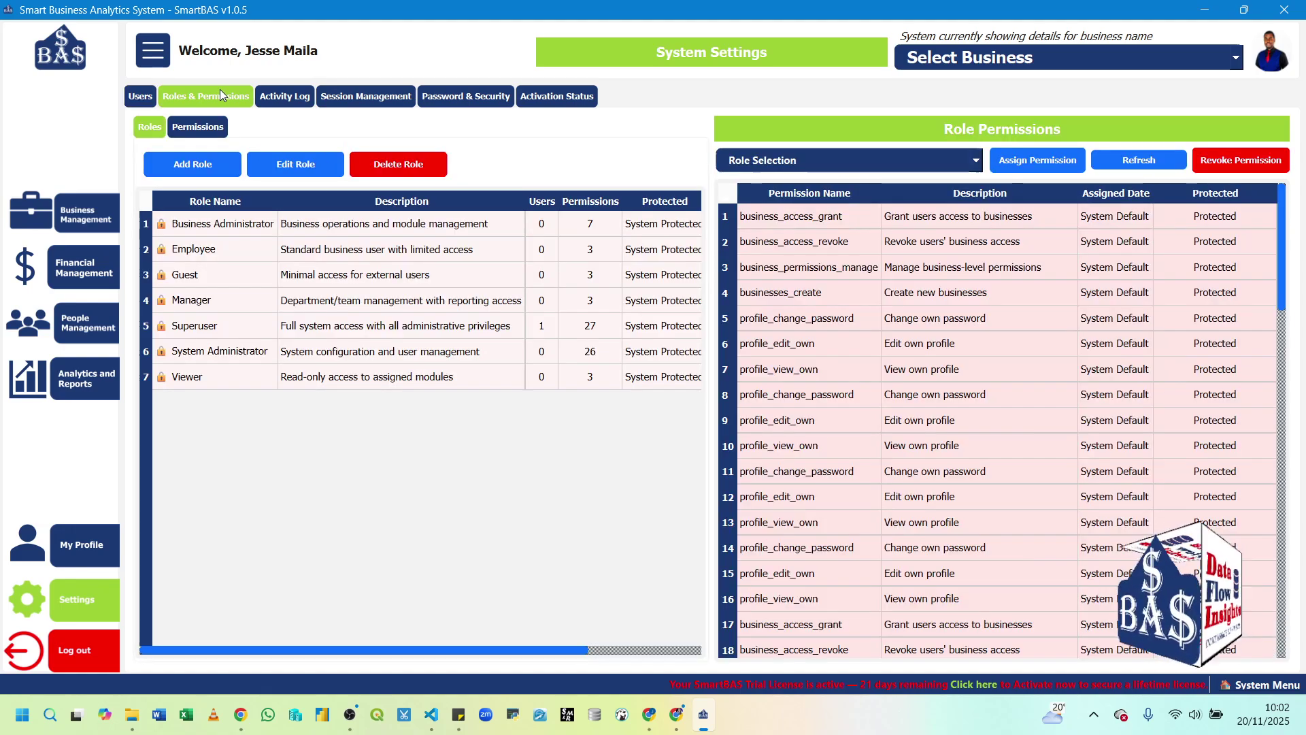
click(295, 106)
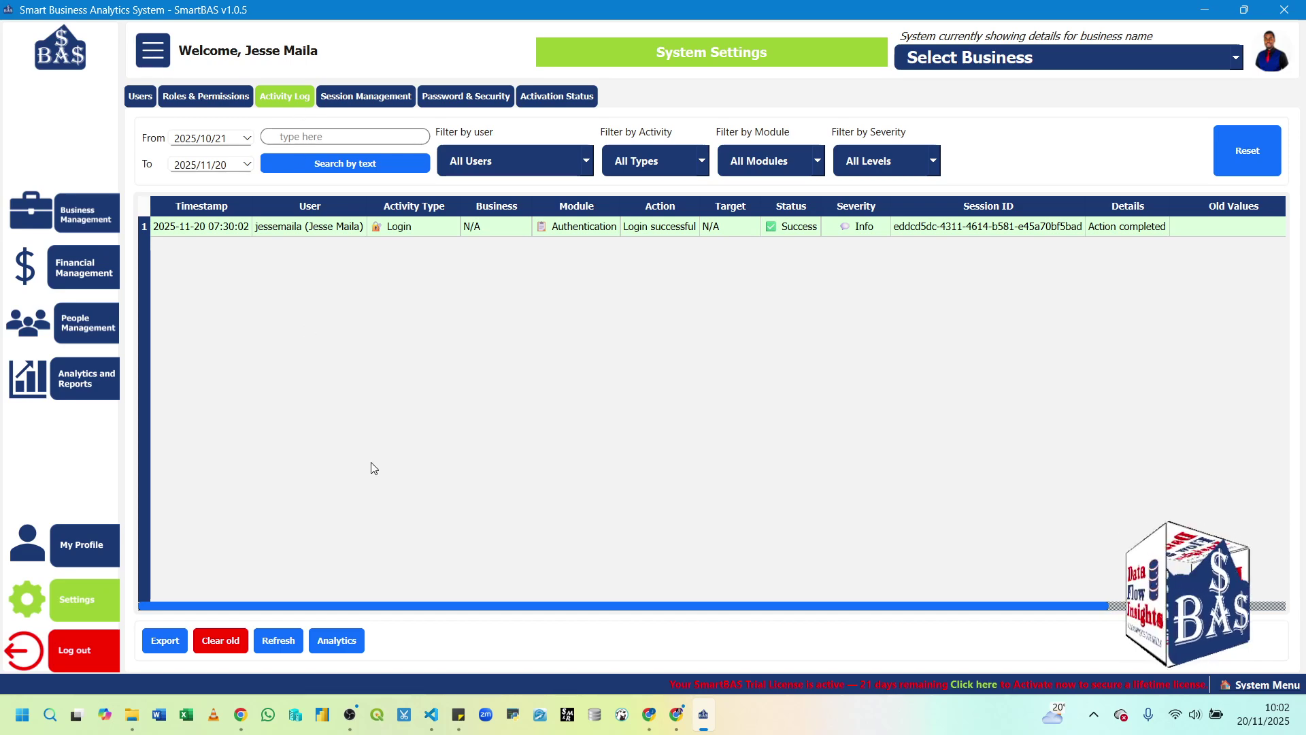
mouse_move(421, 610)
mouse_down()
mouse_move(787, 633)
mouse_move(411, 592)
mouse_up()
click(387, 97)
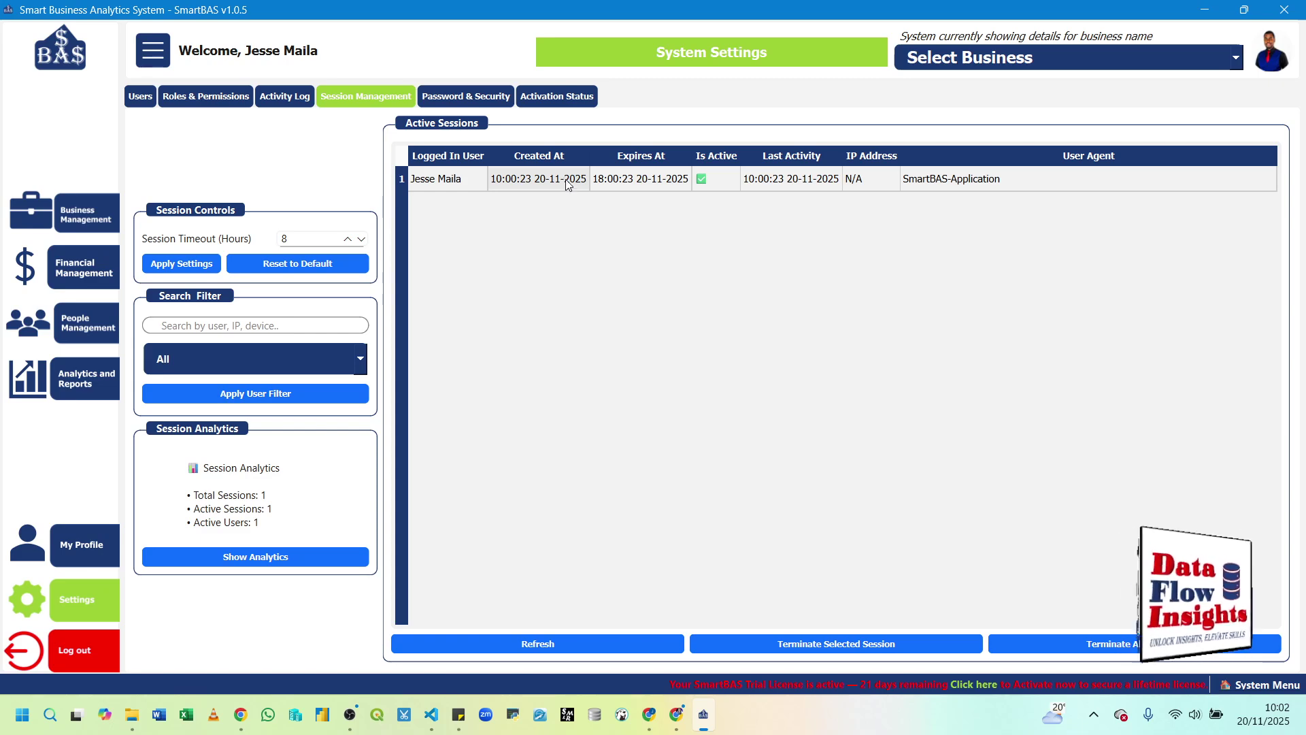
click(492, 100)
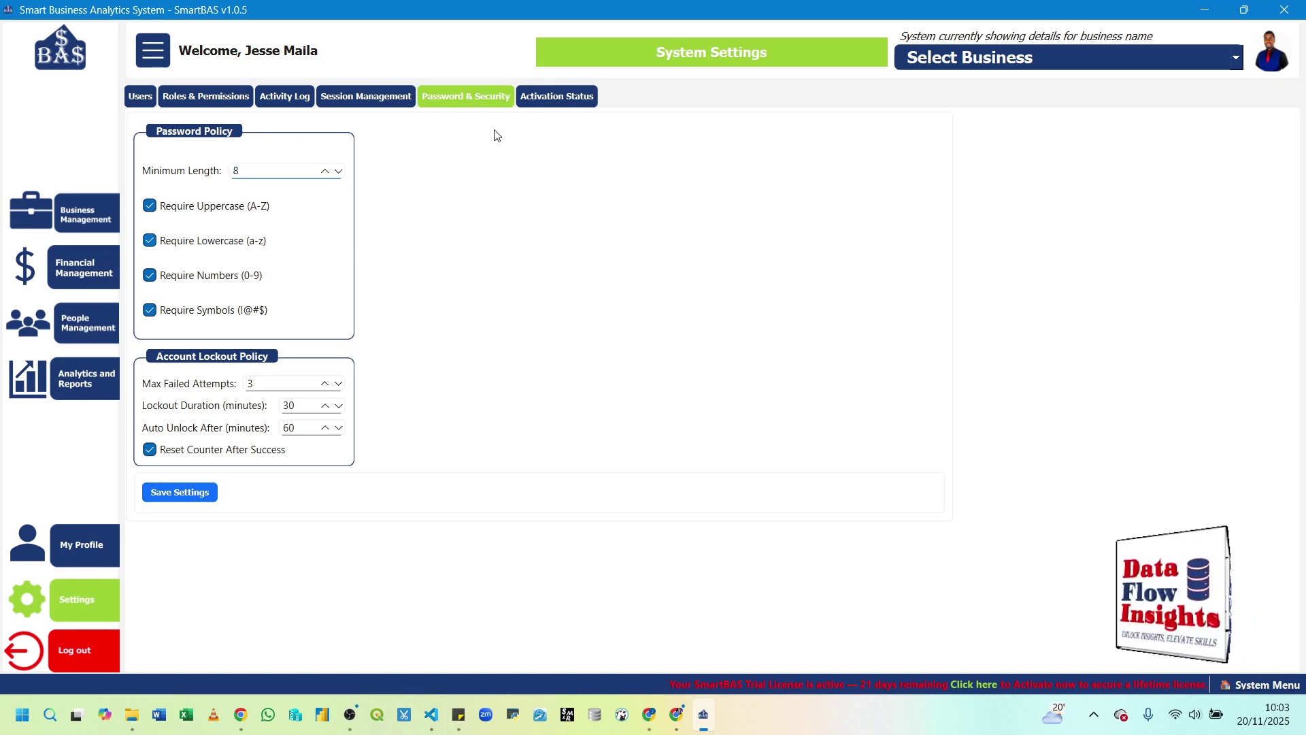
click(557, 105)
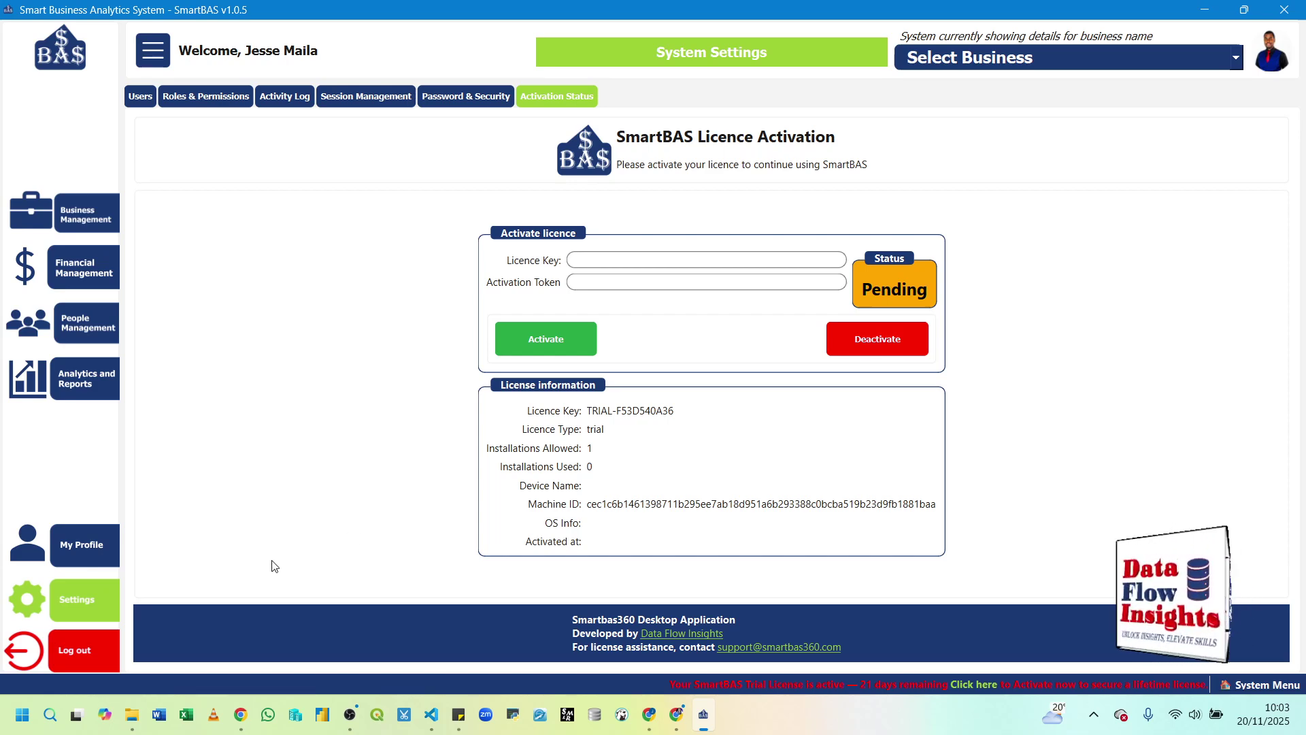
Request to log out and decline the logout confirmation
click(91, 651)
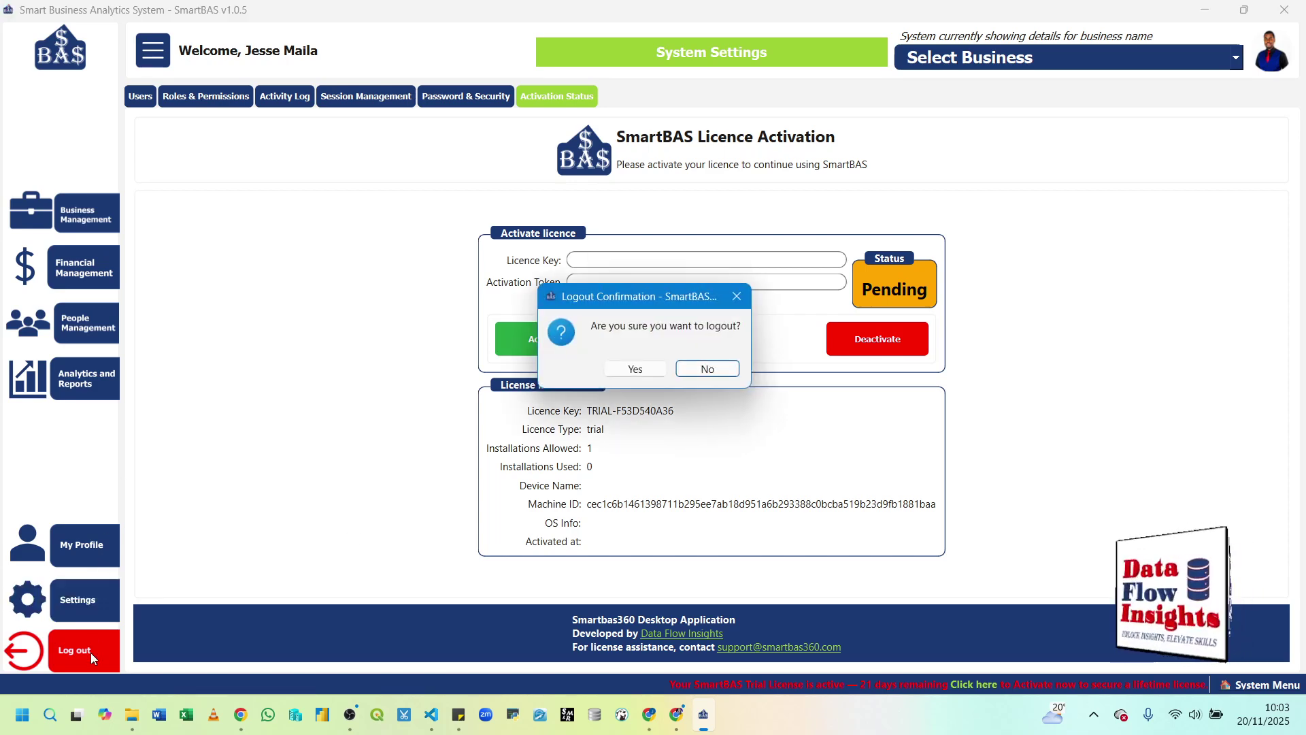
click(726, 372)
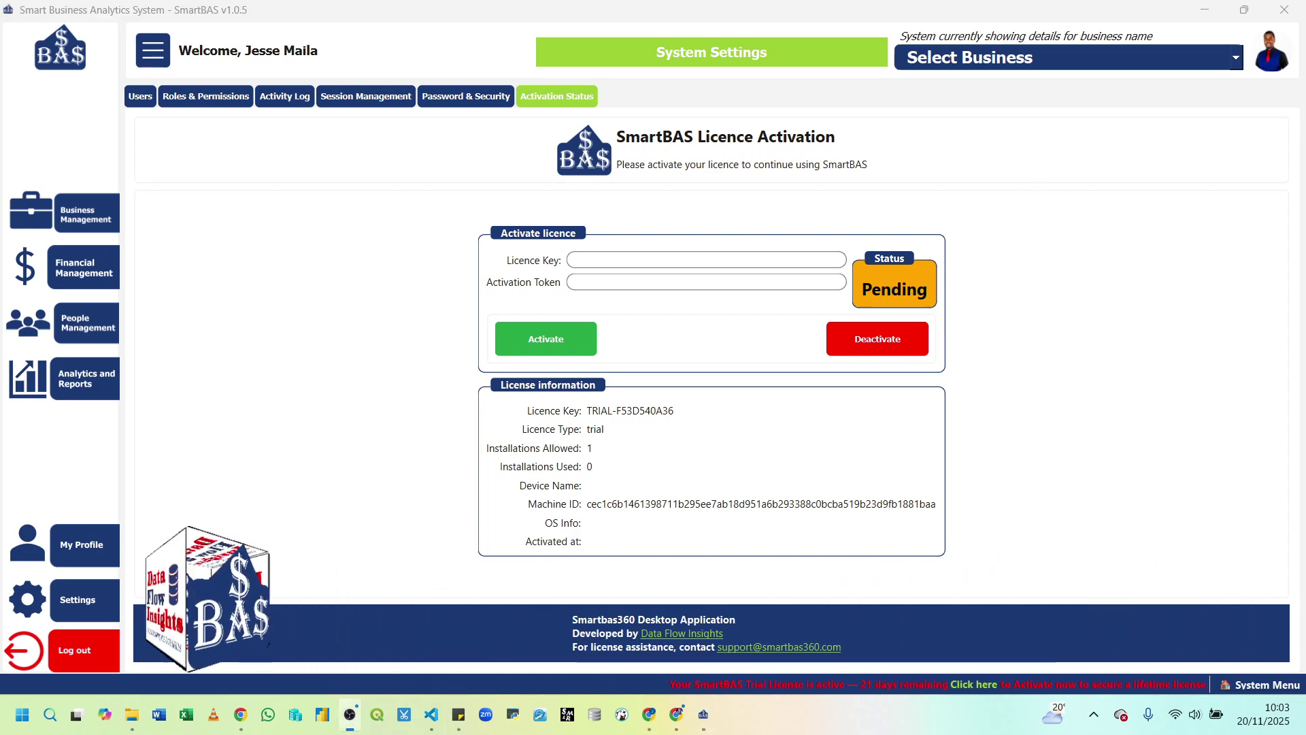
View the About SmartBAS information and the Request New Feature notice, closing each one
click(1251, 683)
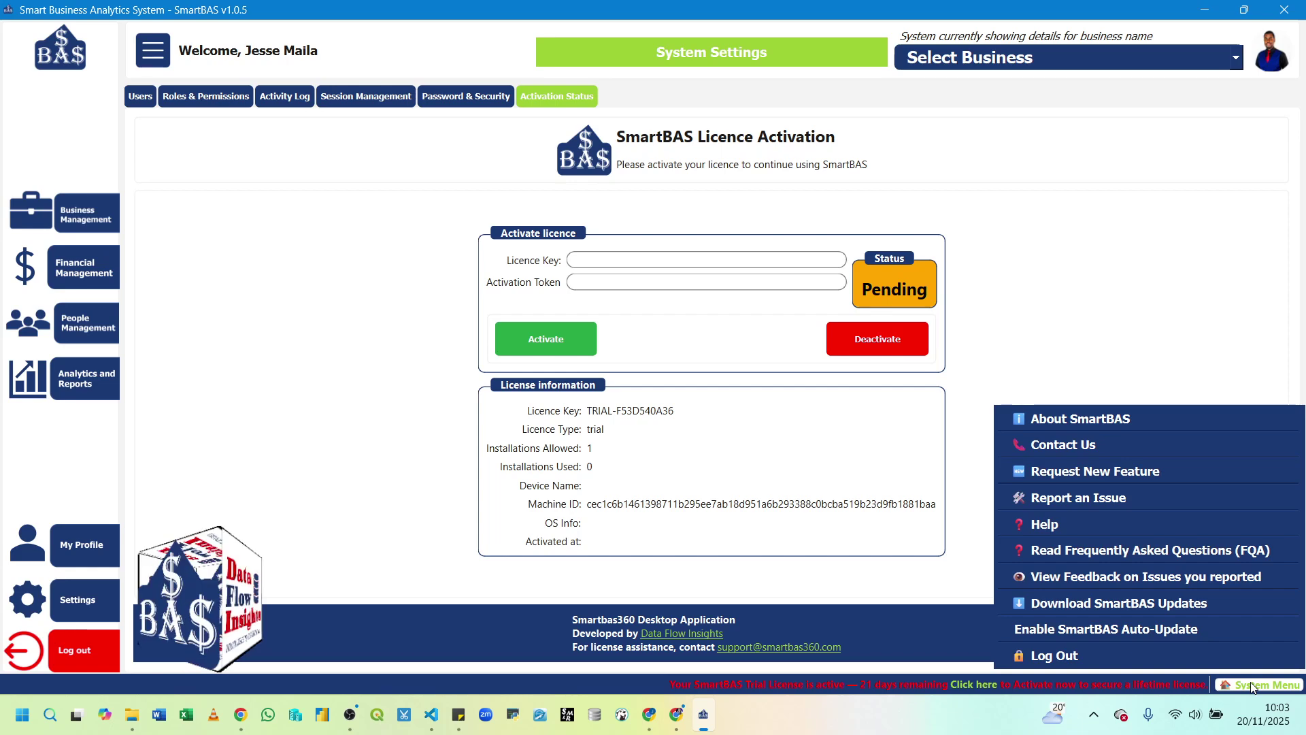
click(1145, 425)
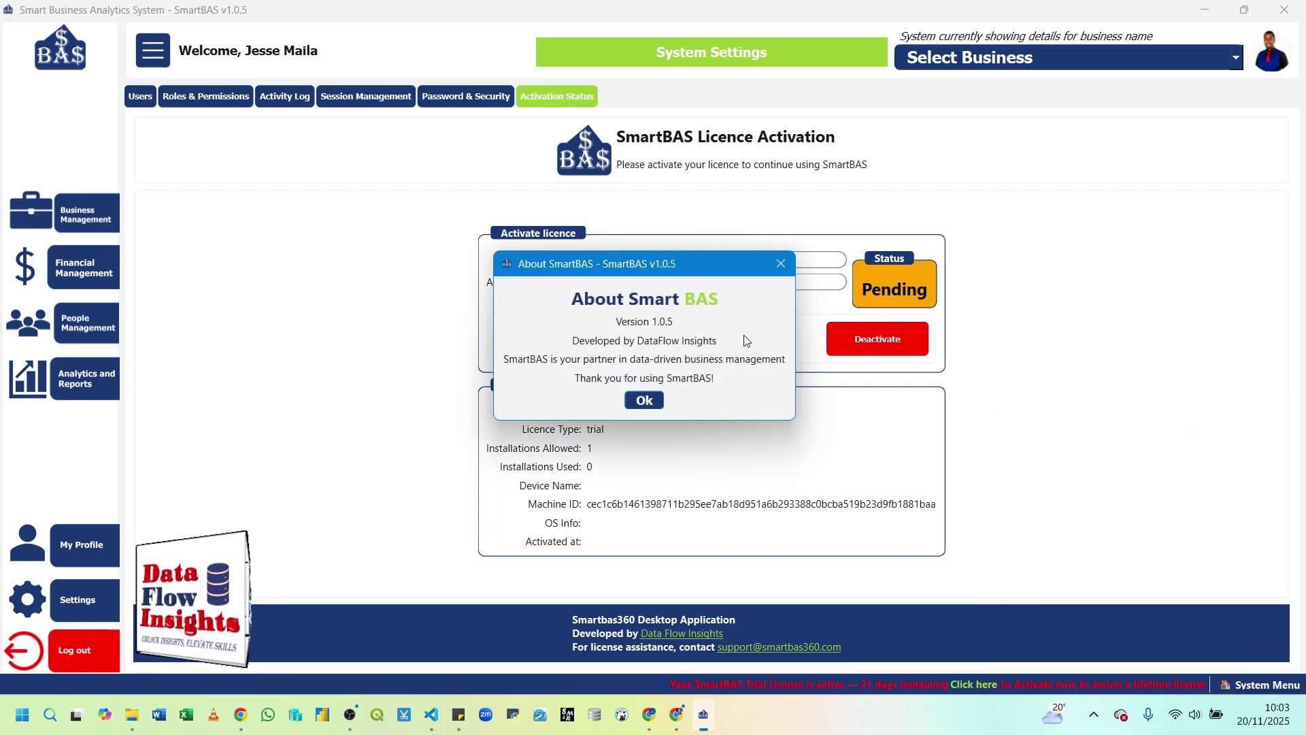
click(645, 400)
click(1241, 683)
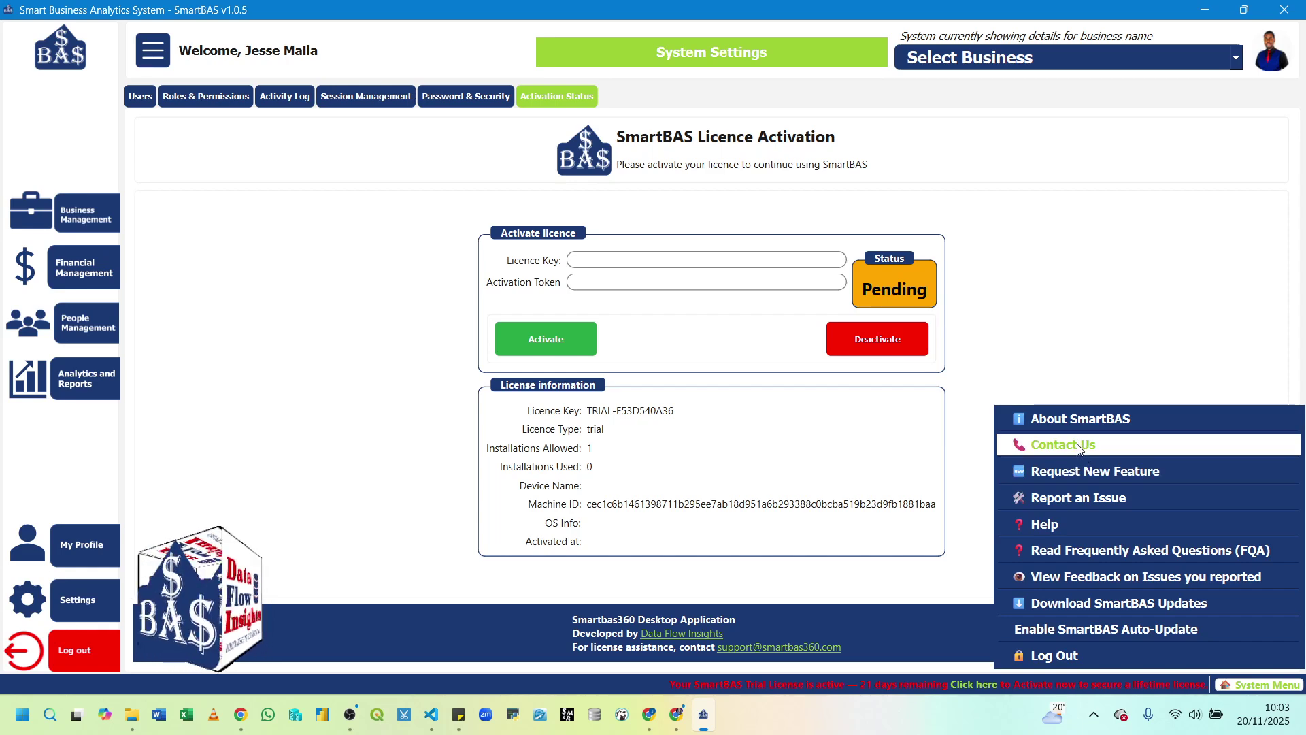
click(1084, 481)
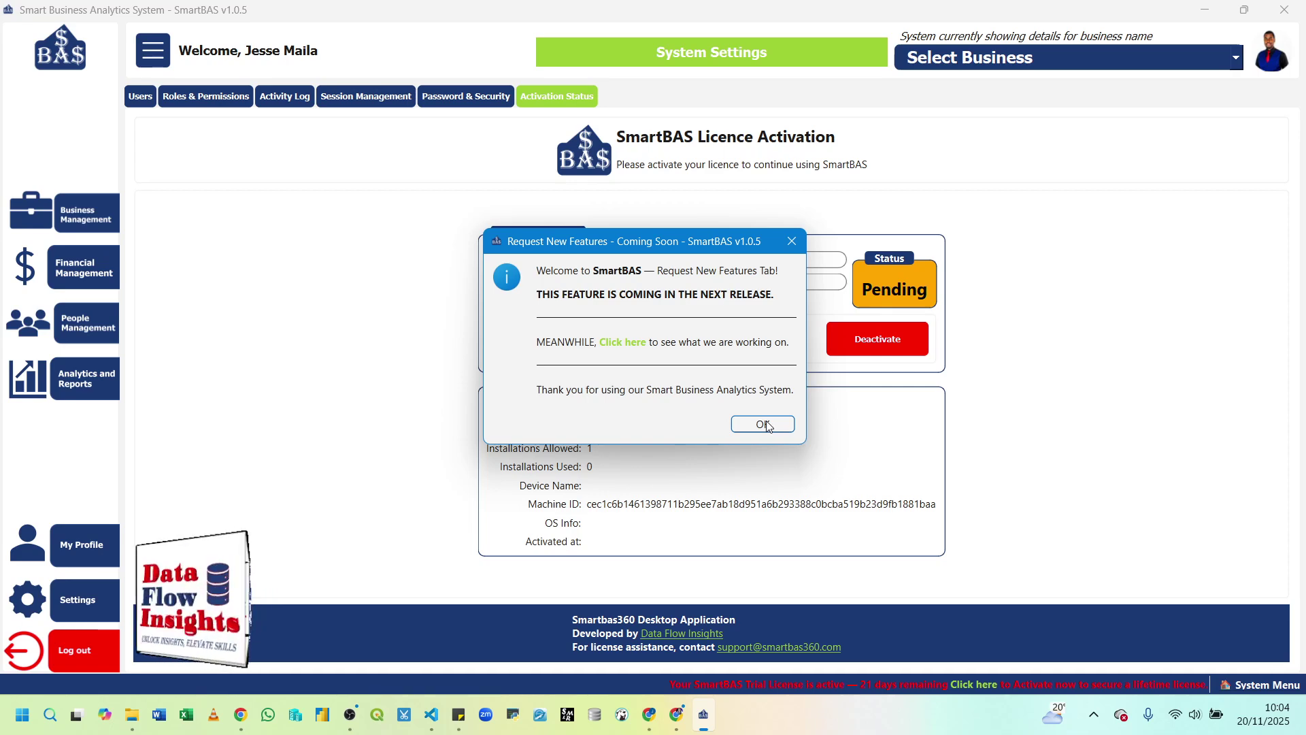
click(763, 424)
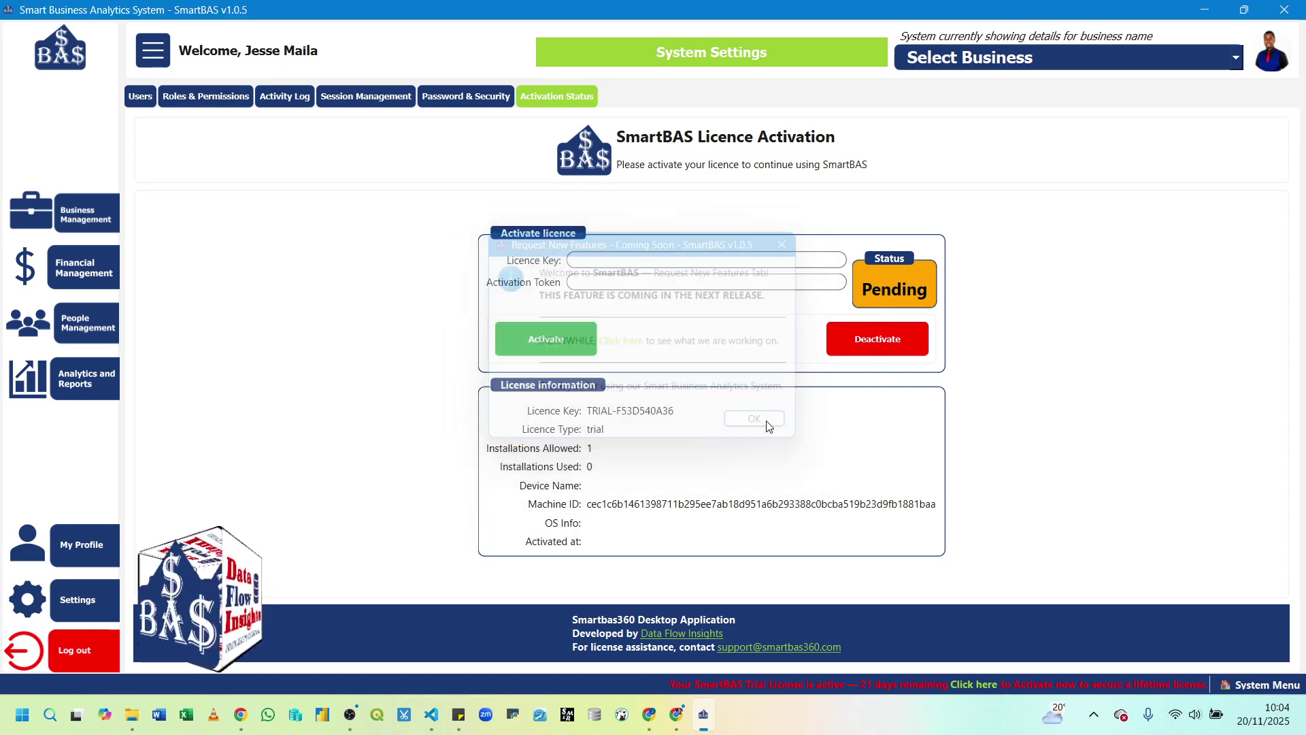
Open the Report an Issue form, inspect its fields, and cancel it without submitting
click(1252, 682)
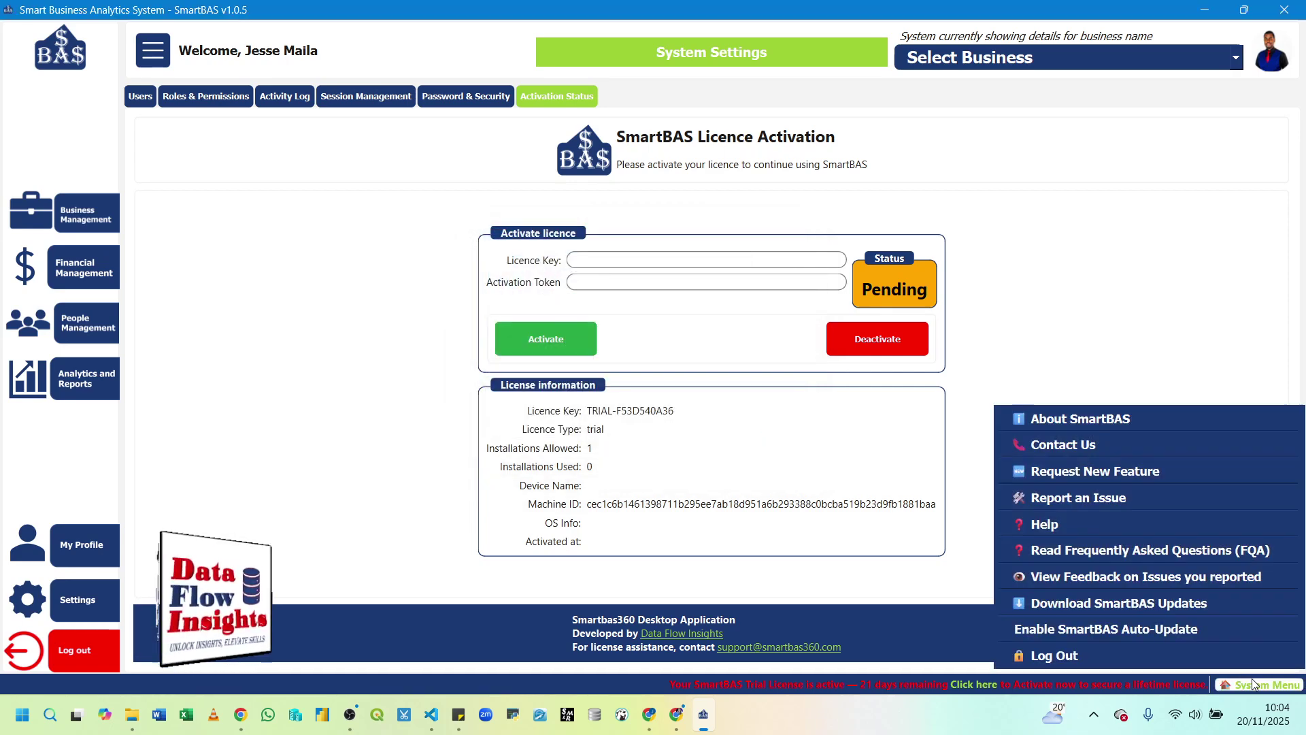
click(1080, 504)
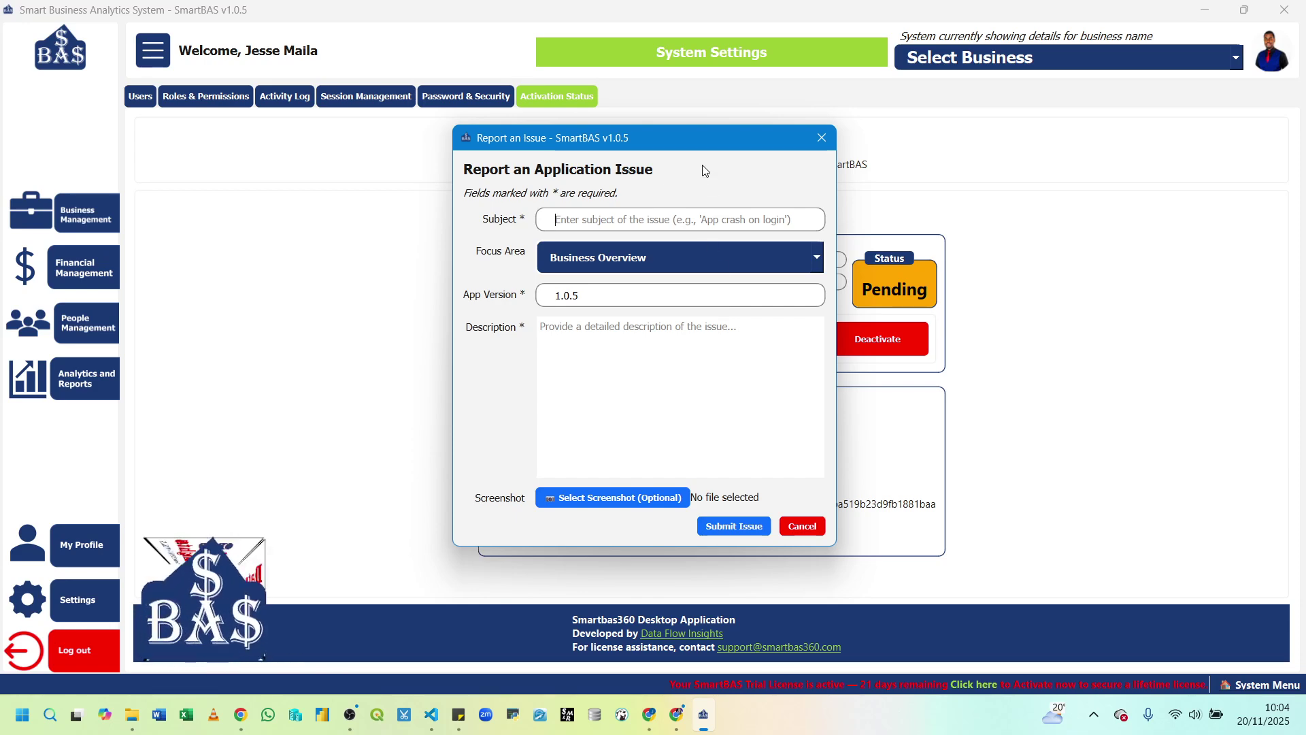
drag(671, 152, 810, 157)
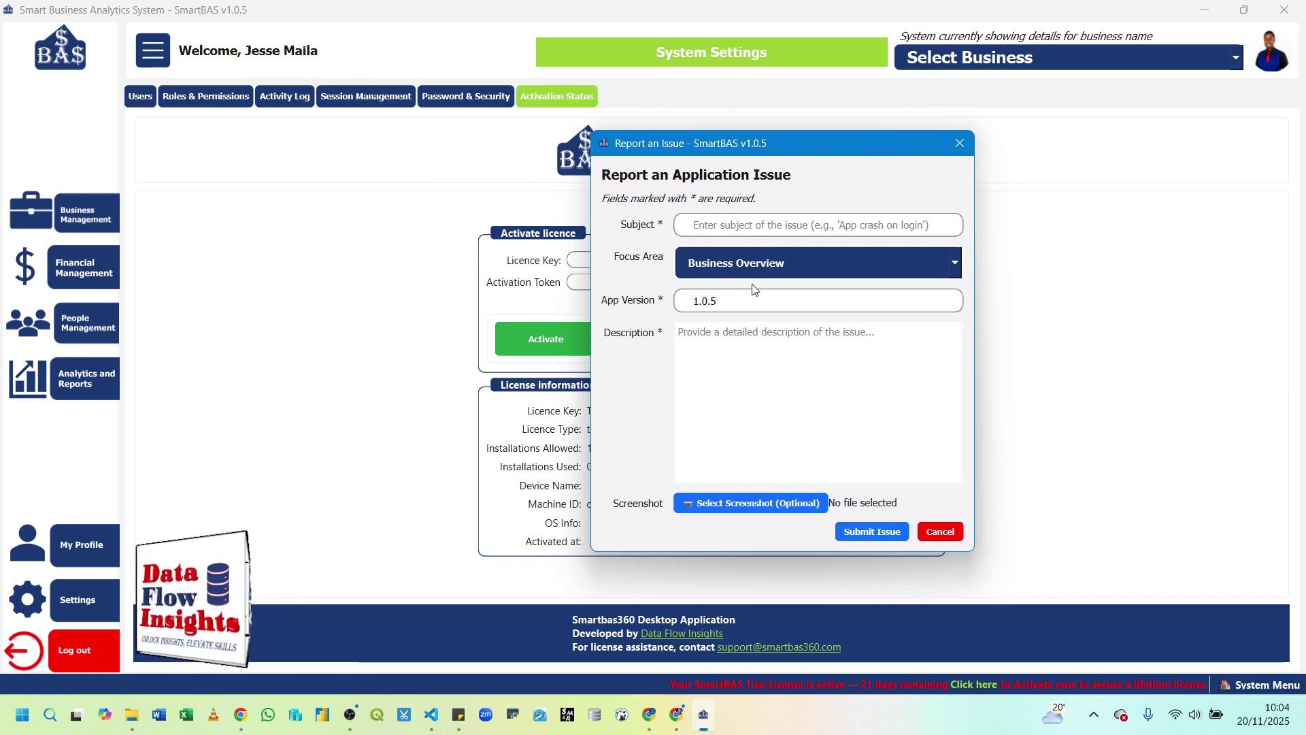
click(948, 528)
Open the SmartBAS FAQ page in the browser, read several answers including how SmartBAS helps a business grow, and return to SmartBAS
click(1252, 682)
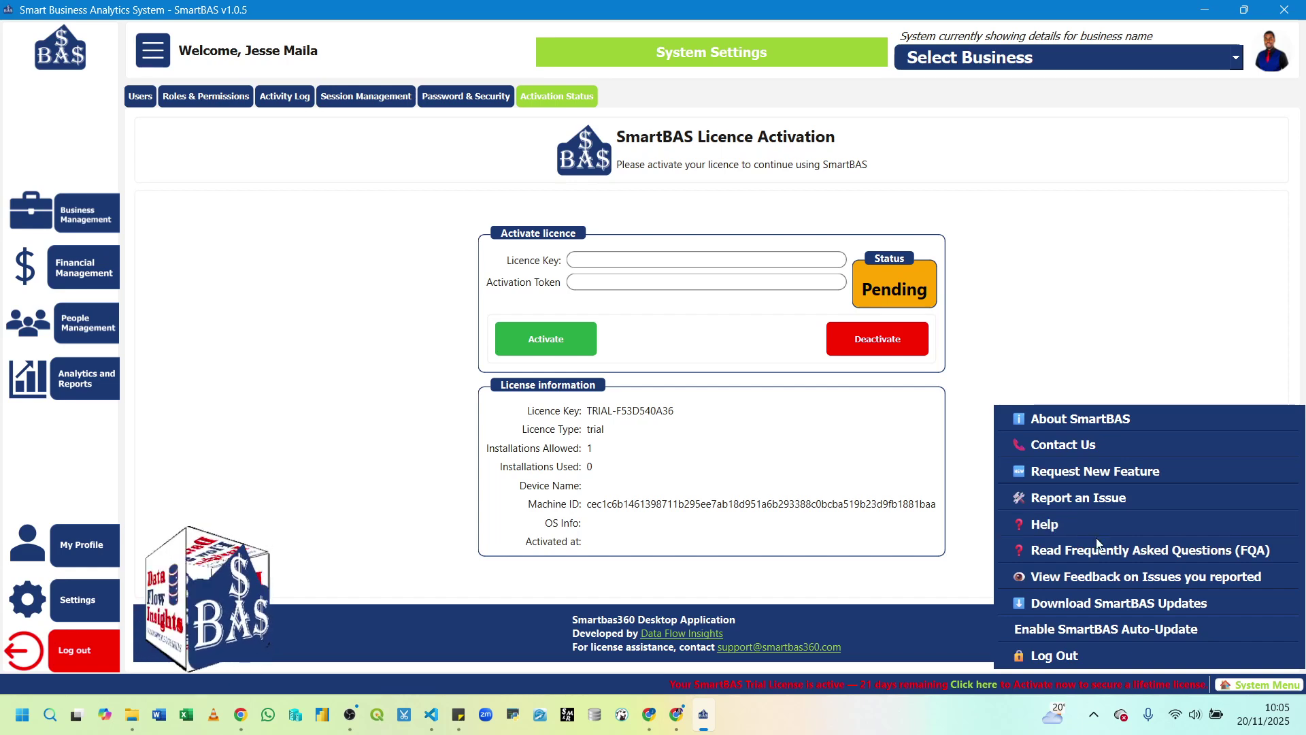
click(1152, 553)
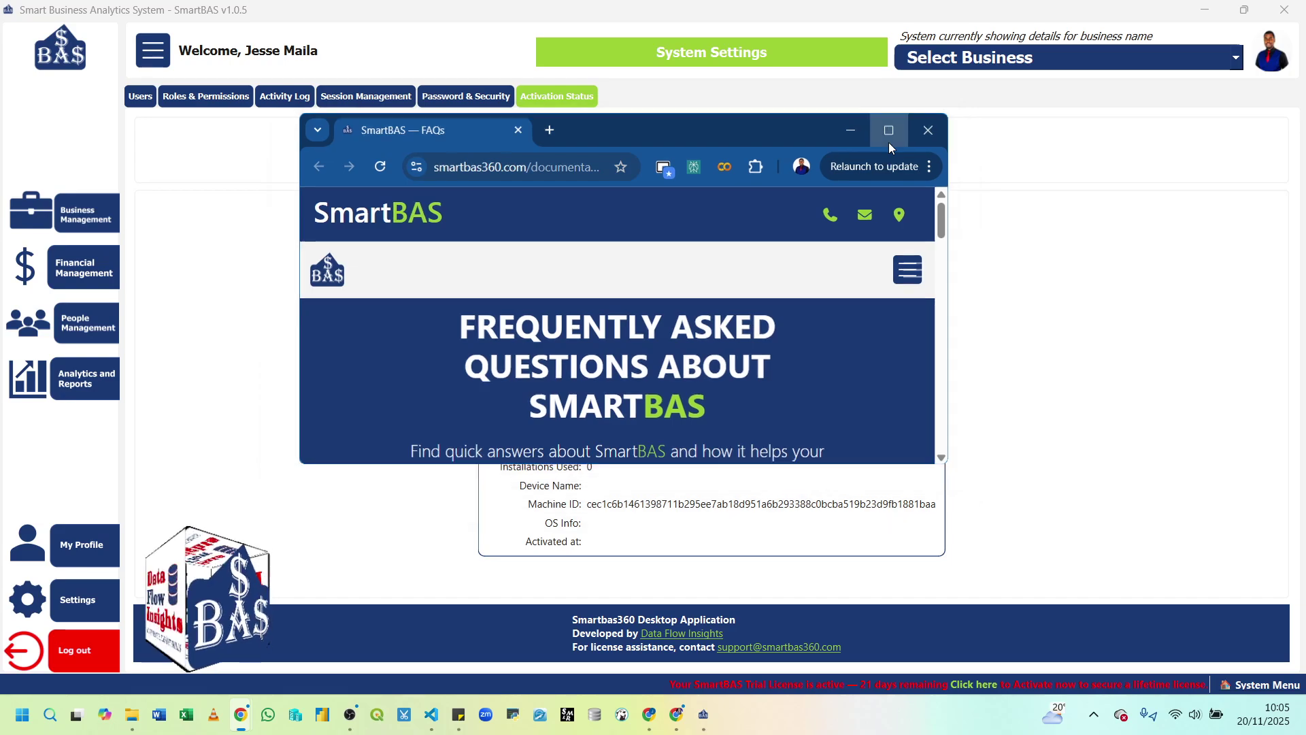
click(888, 141)
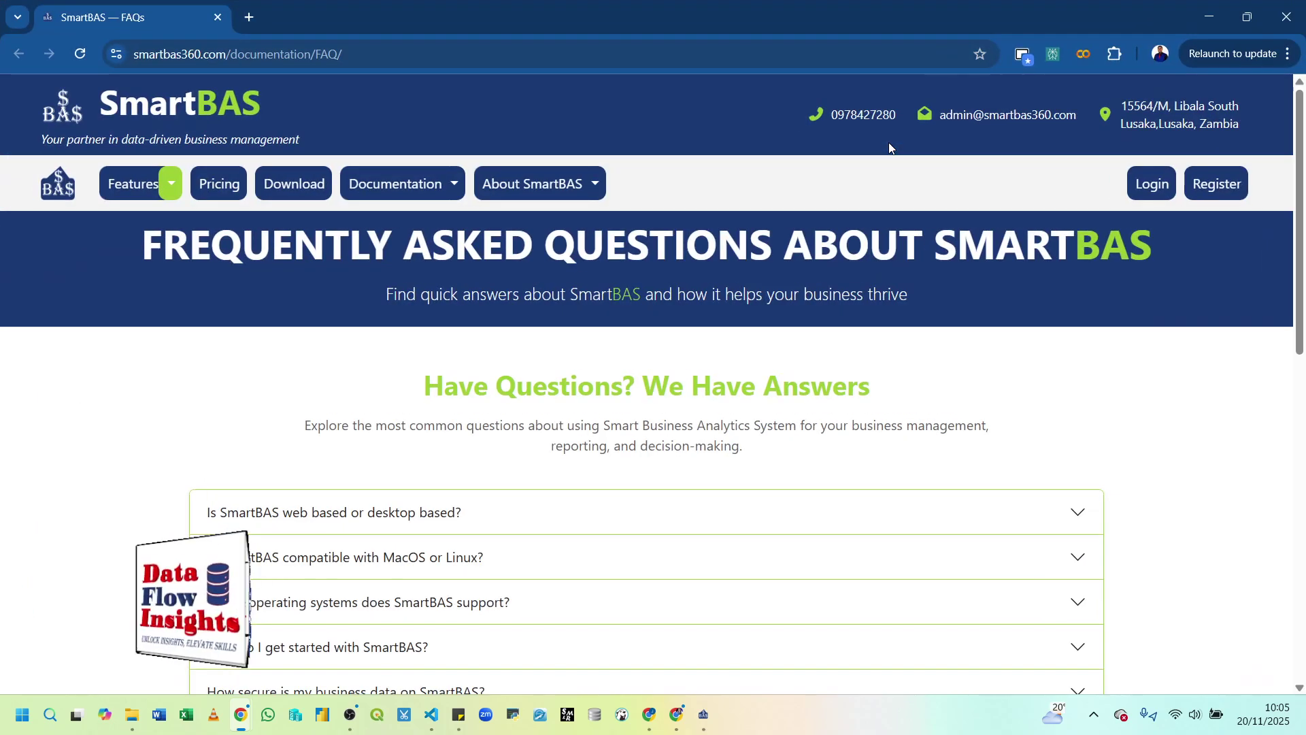
scroll(703, 289, down, 8)
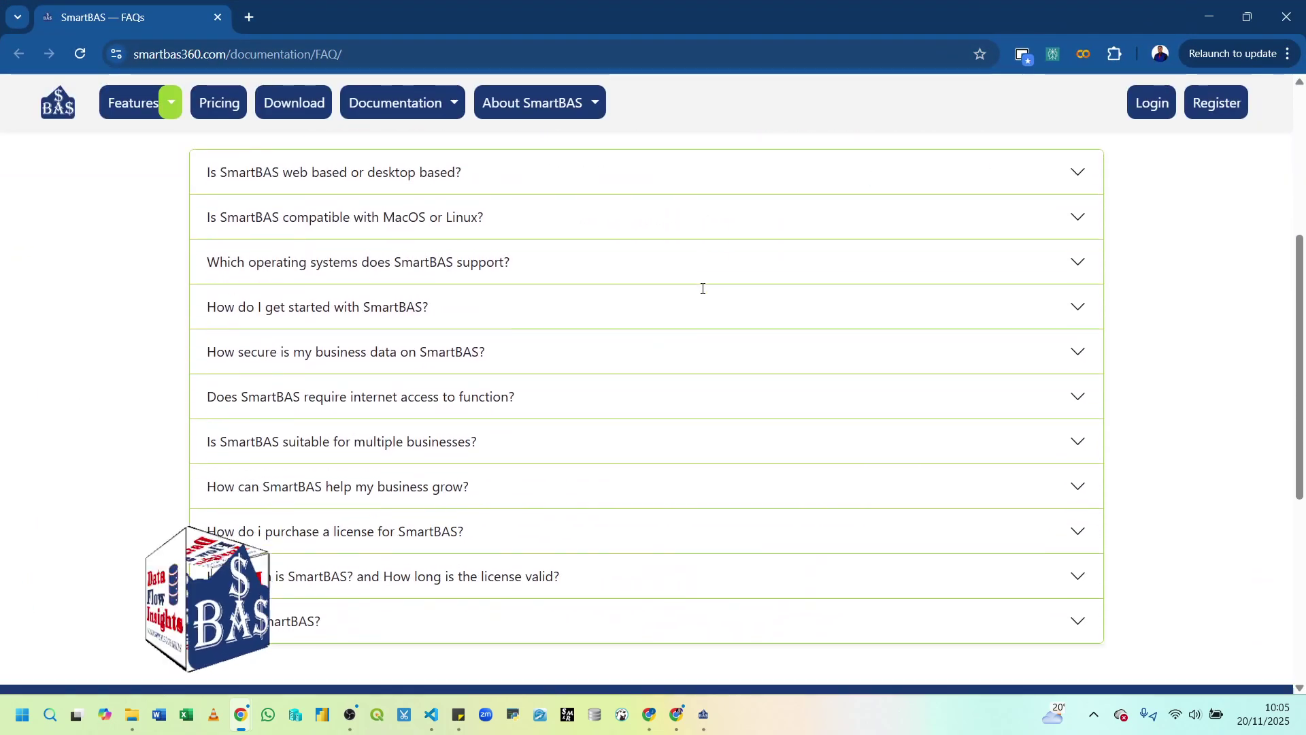
click(595, 452)
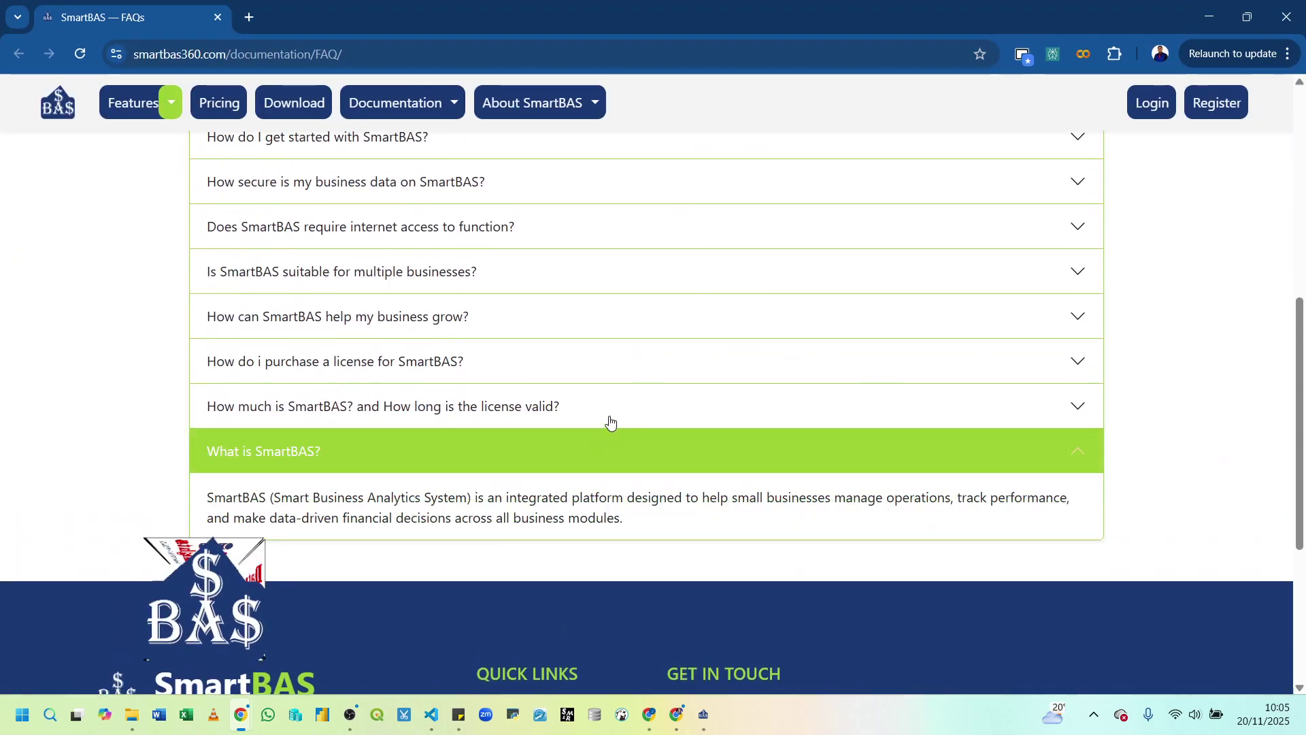
click(602, 407)
click(566, 368)
scroll(564, 324, up, 4)
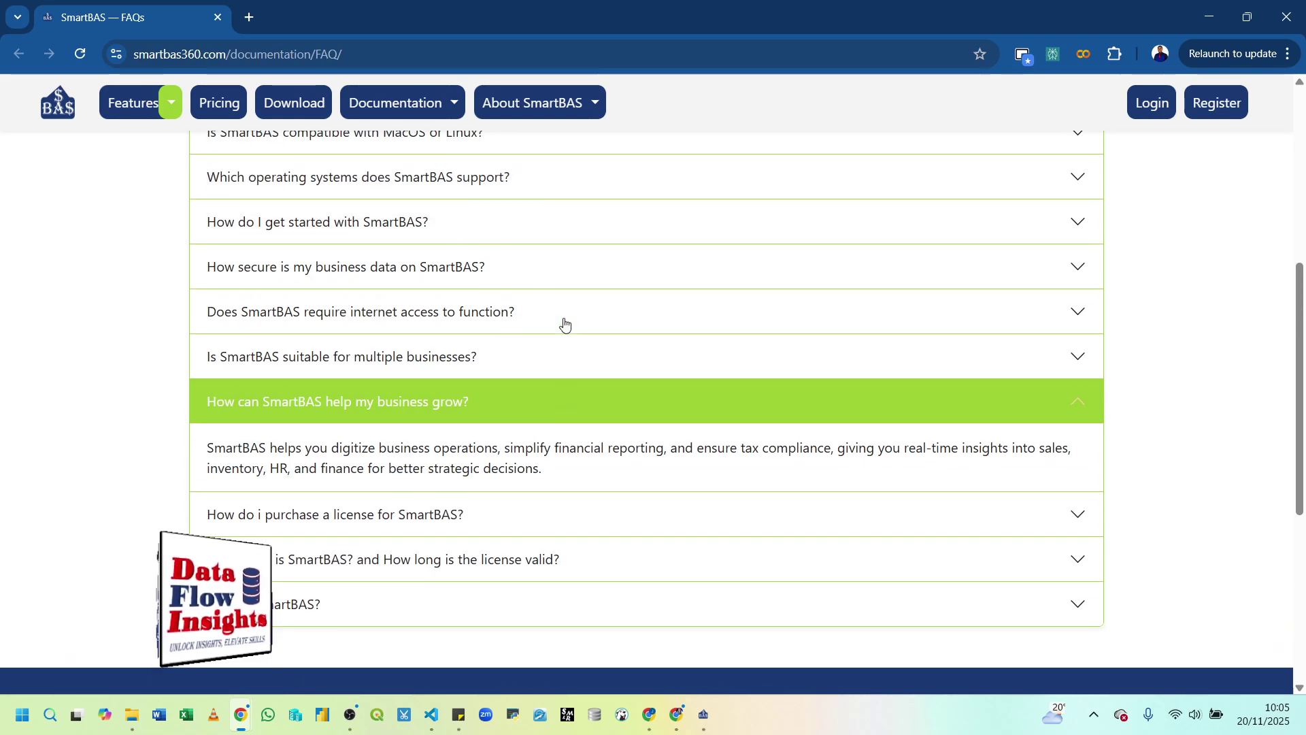
scroll(565, 324, down, 3)
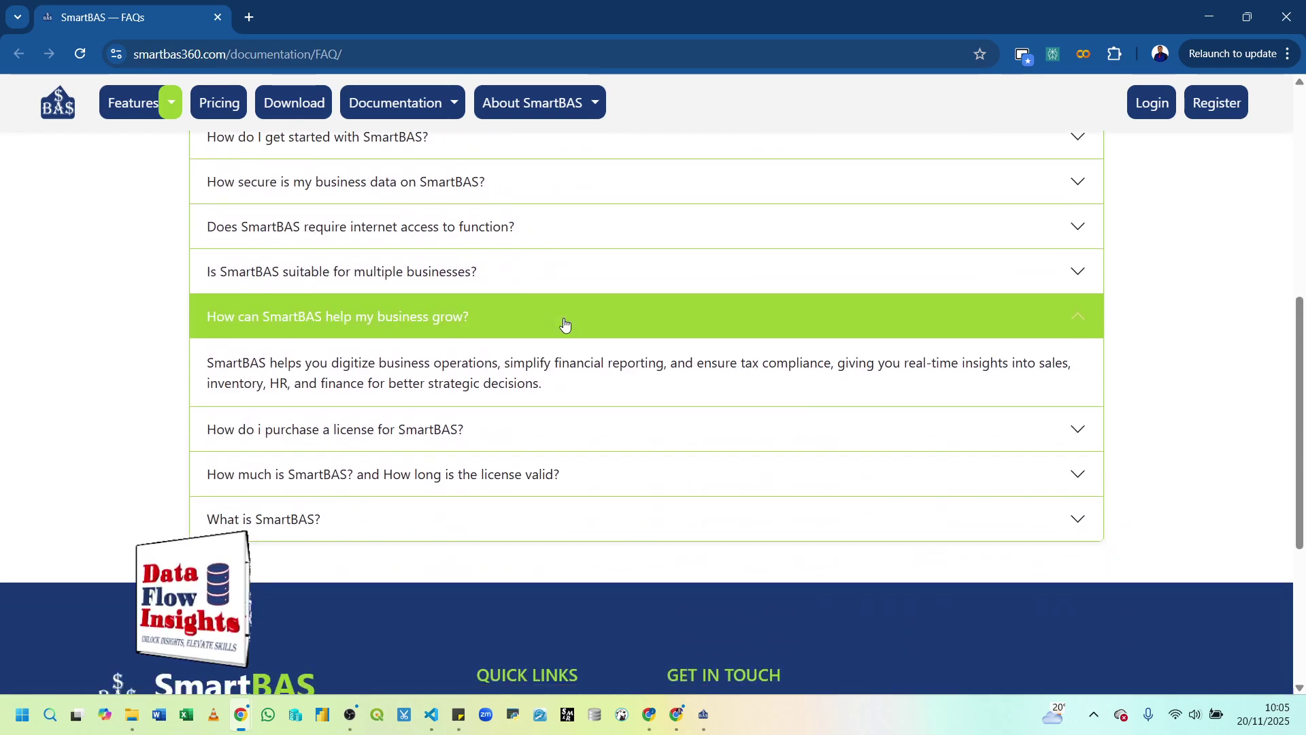
scroll(565, 324, up, 2)
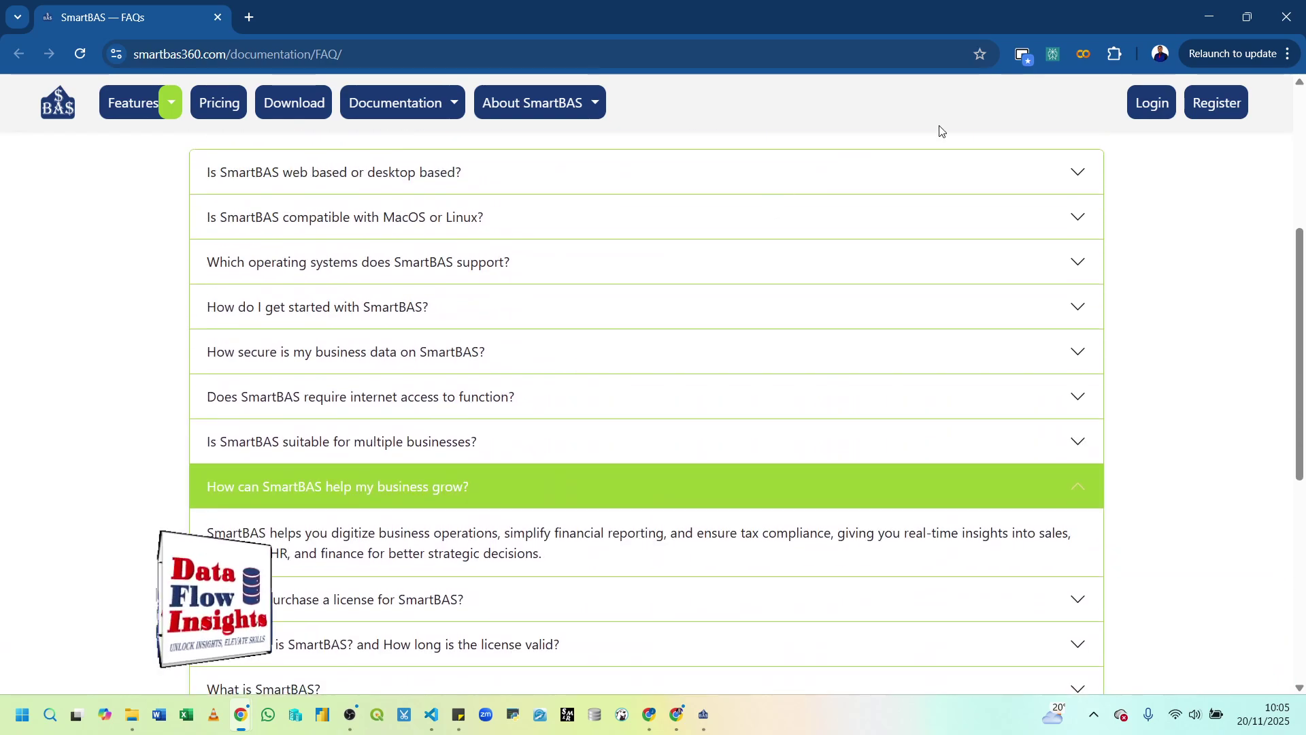
click(1208, 17)
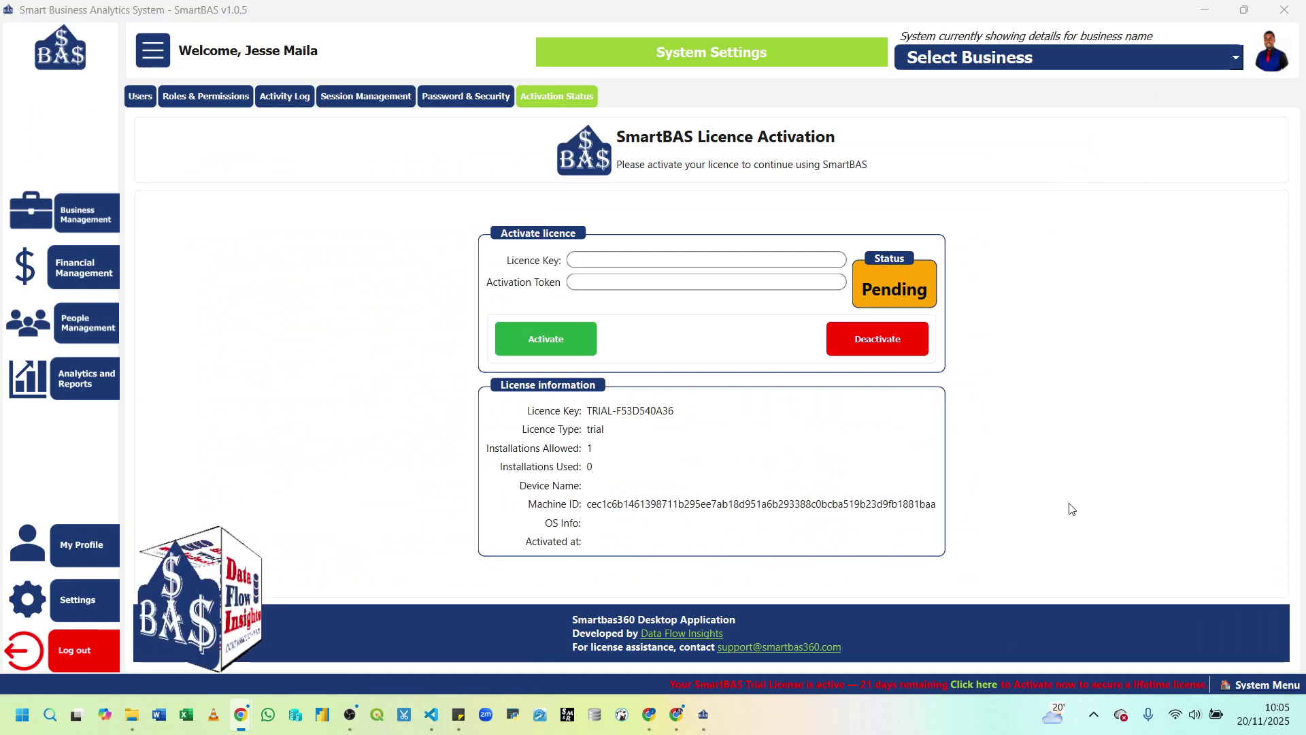
View the feedback on reported issues, close it, and check the update options in the system menu
click(1271, 685)
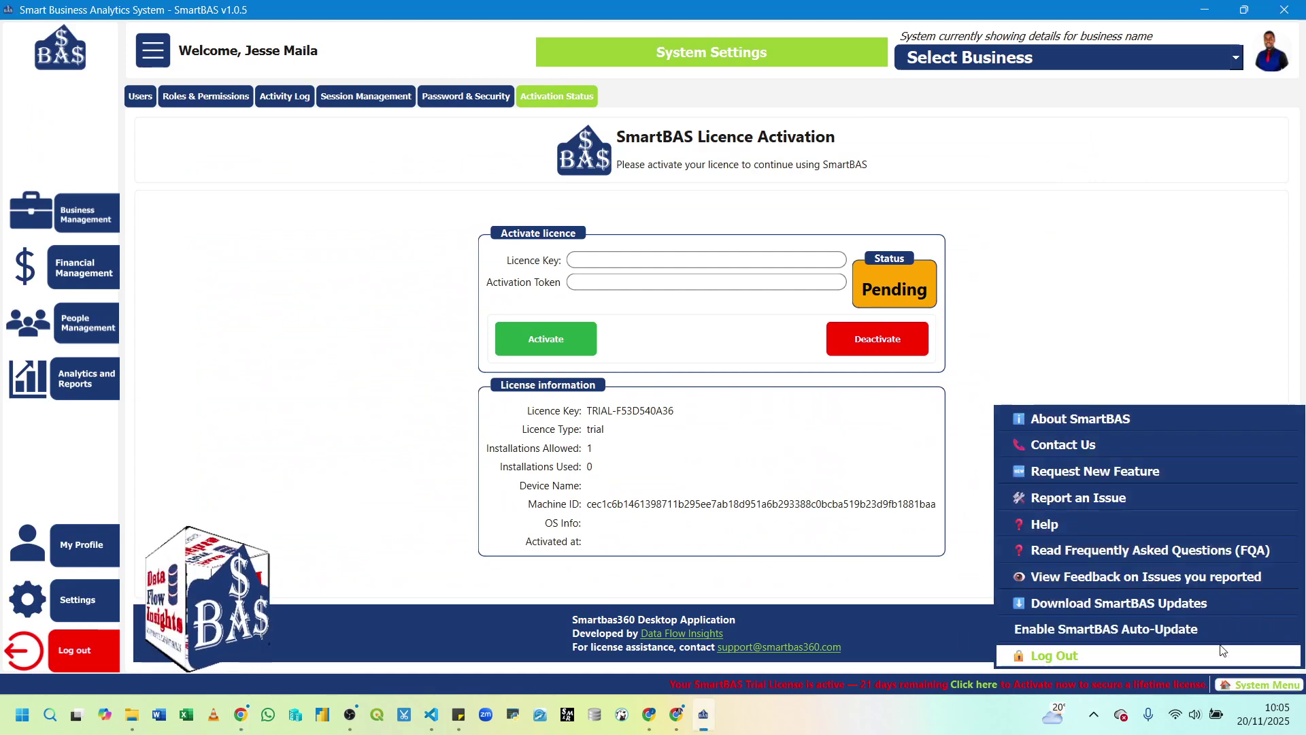
click(1171, 579)
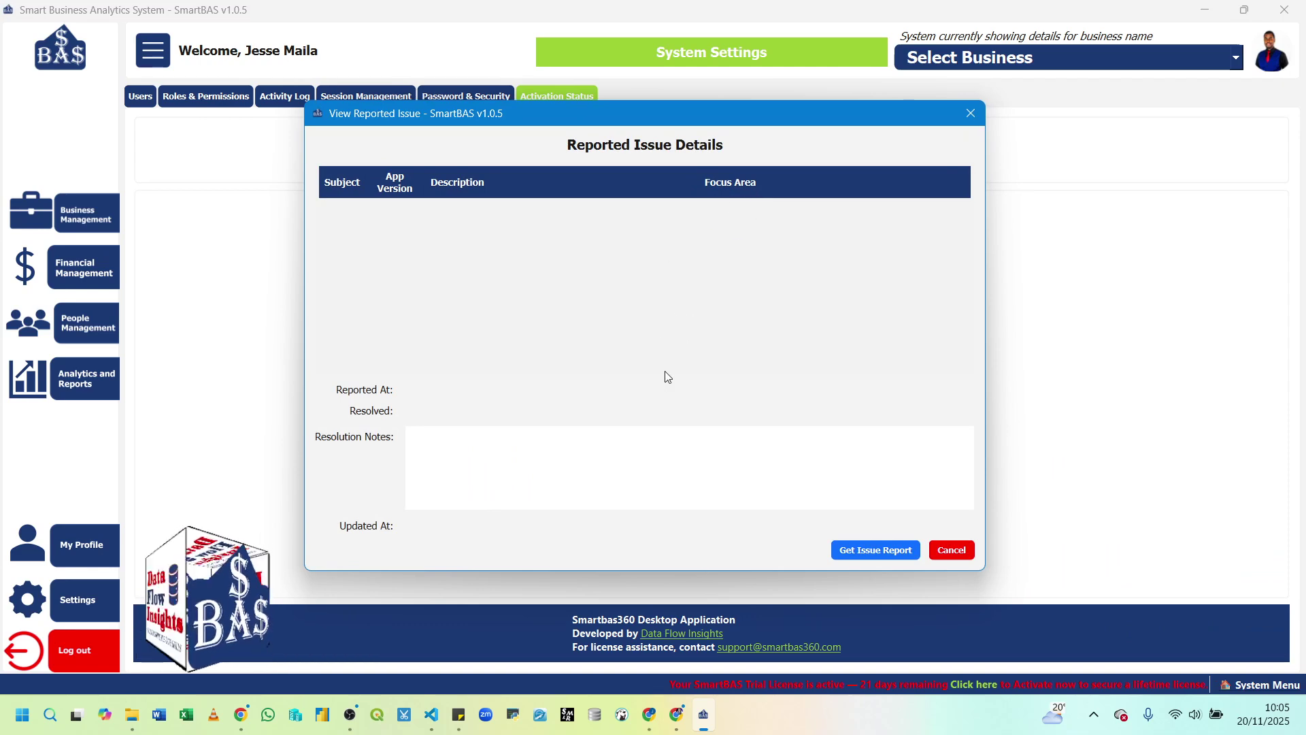
click(945, 550)
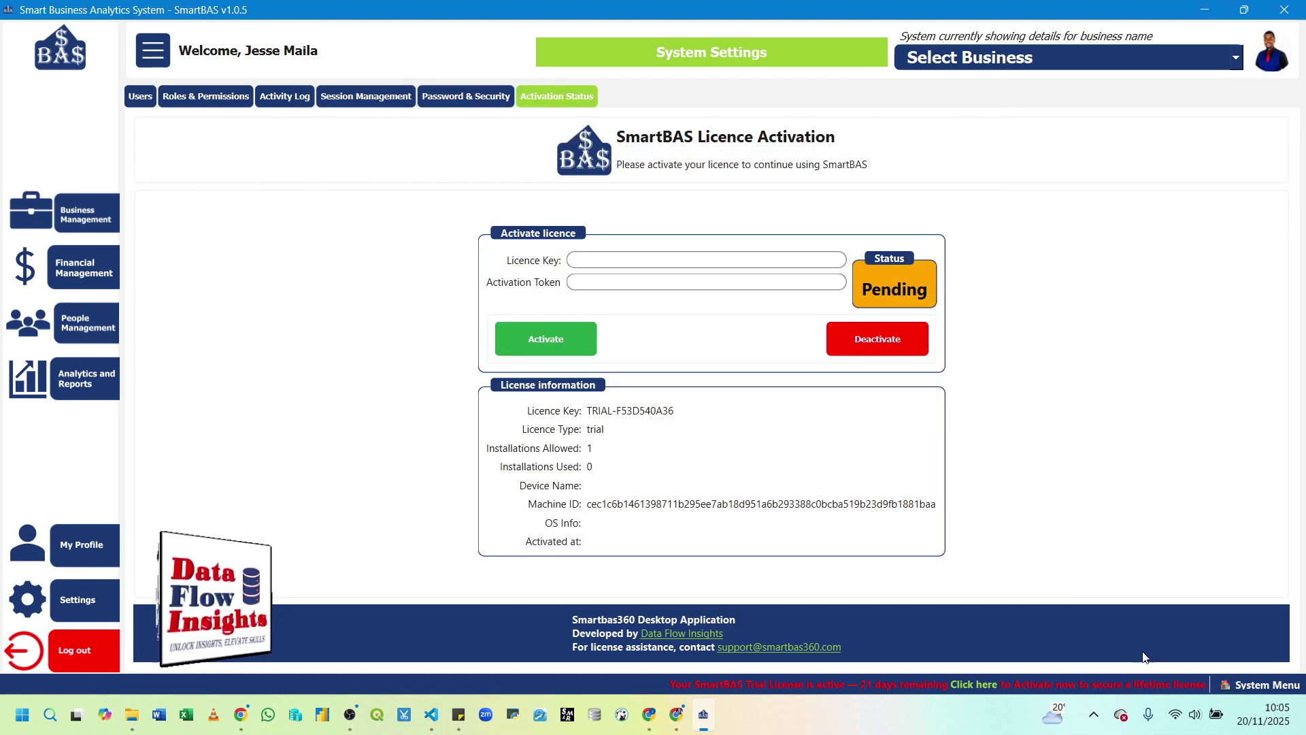
click(1227, 689)
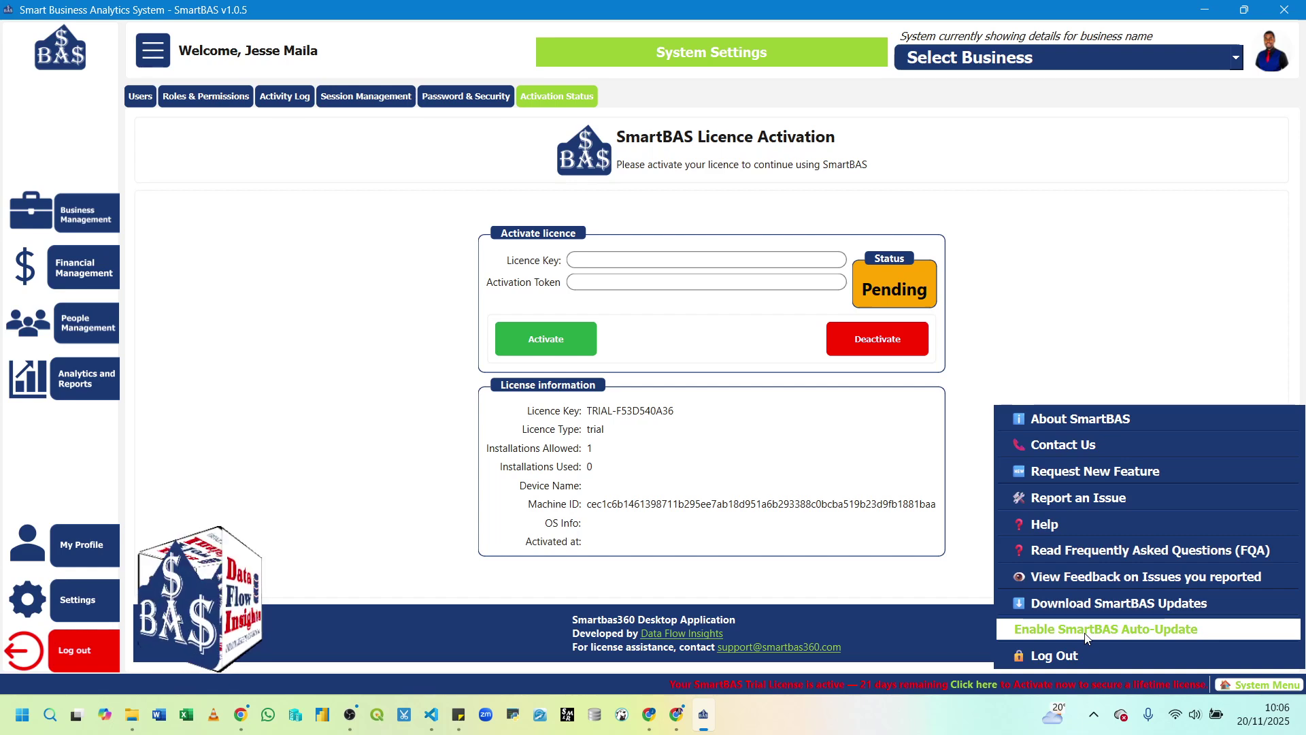
click(1035, 330)
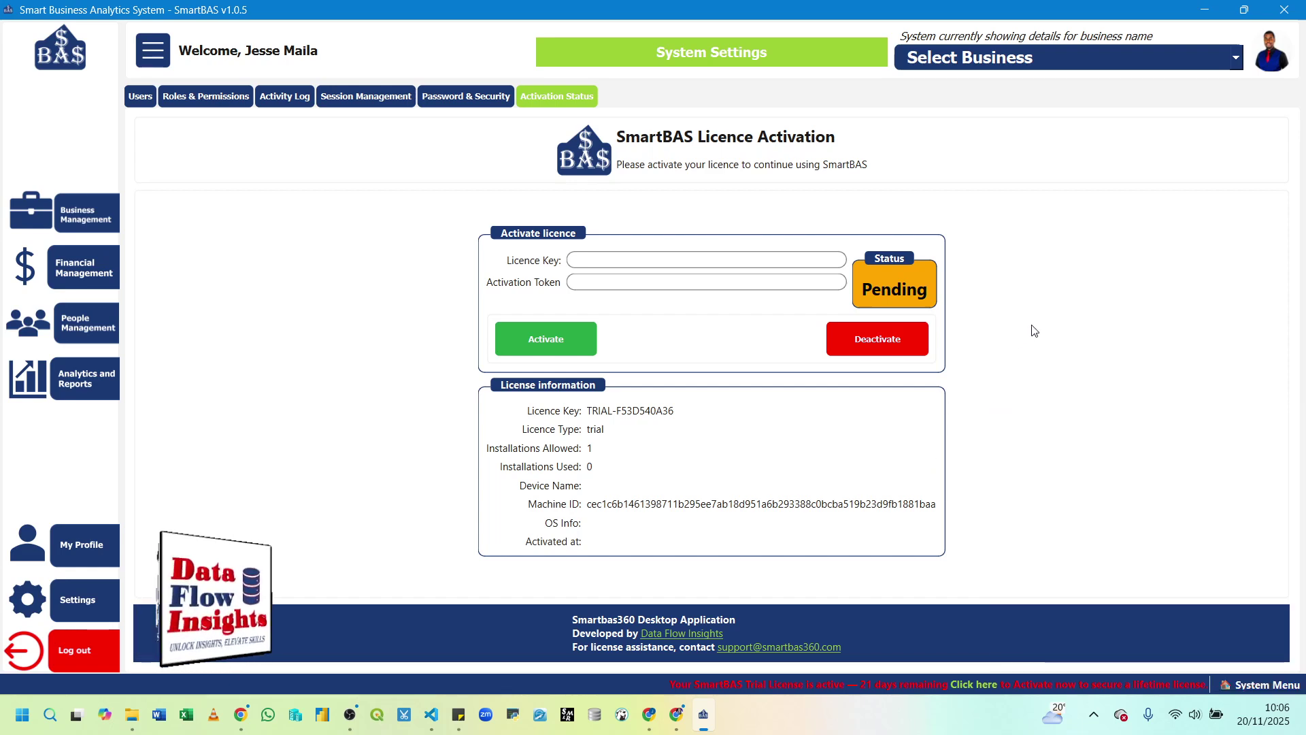
Check the list of selectable businesses and view the Business Settings page
click(1081, 68)
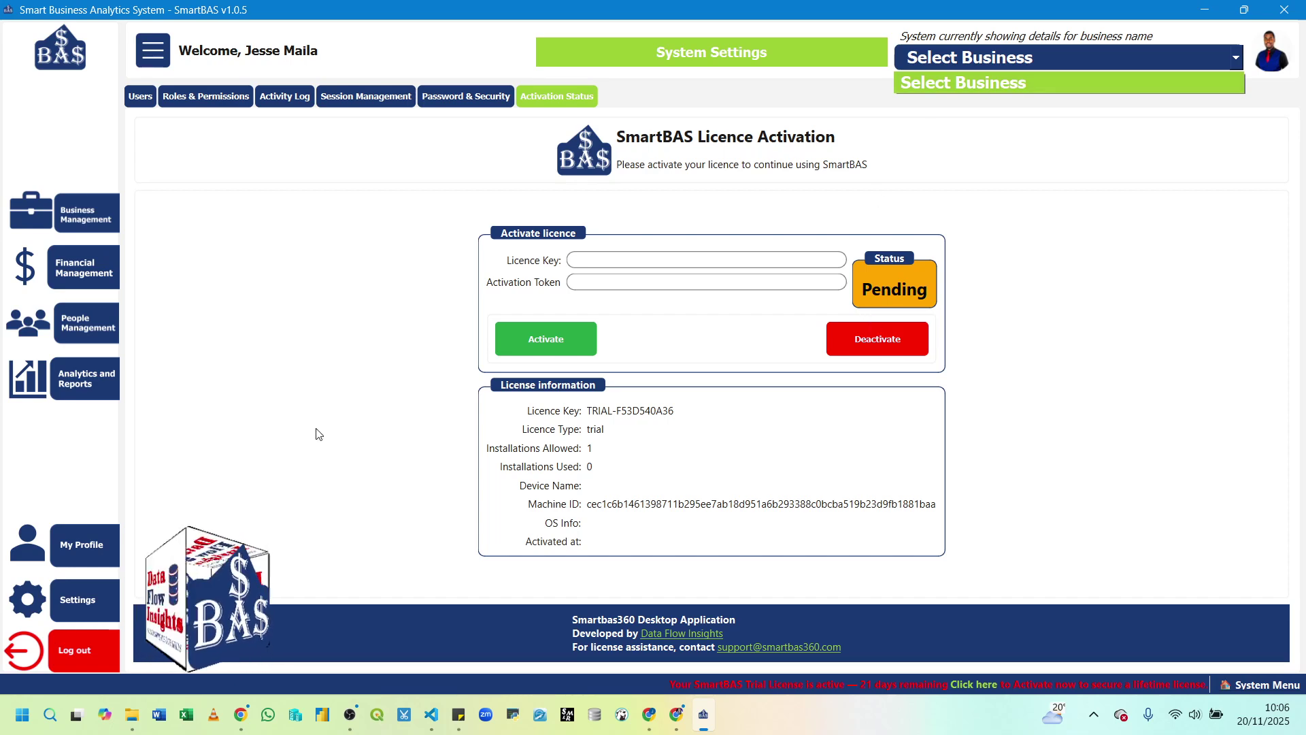
click(85, 605)
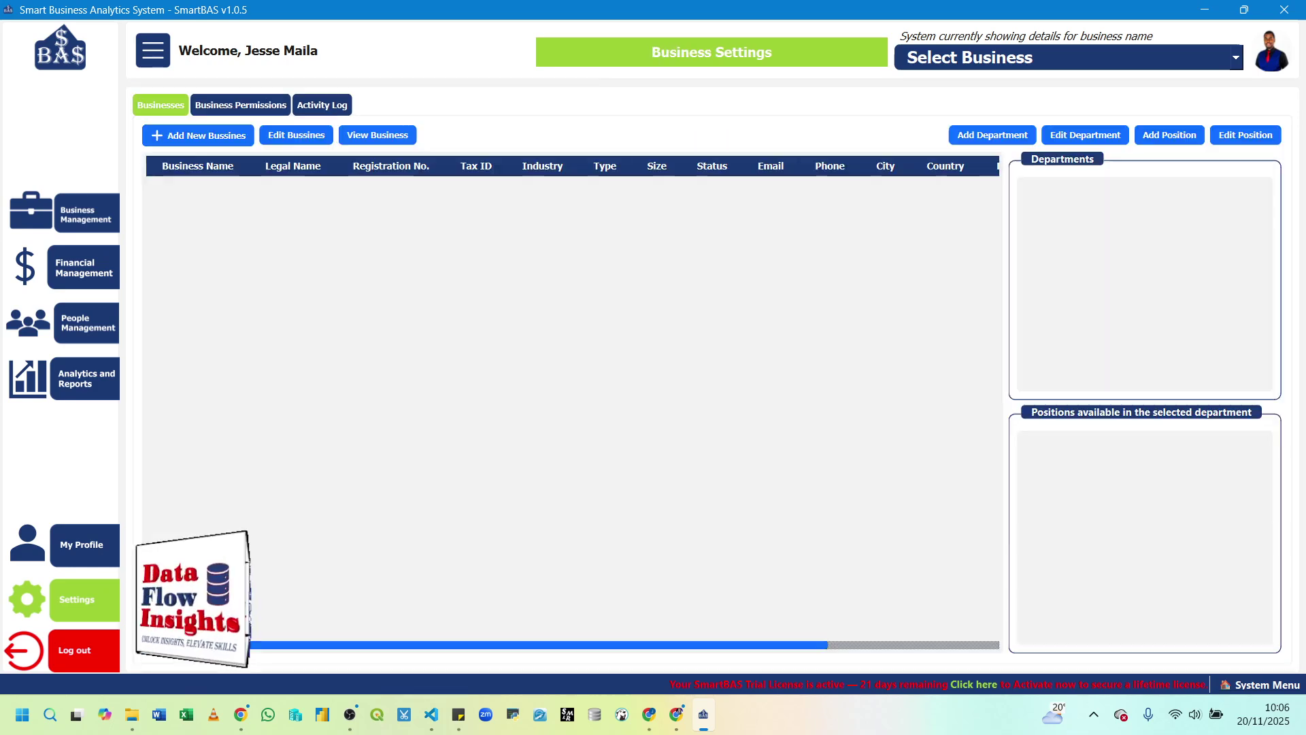
click(86, 214)
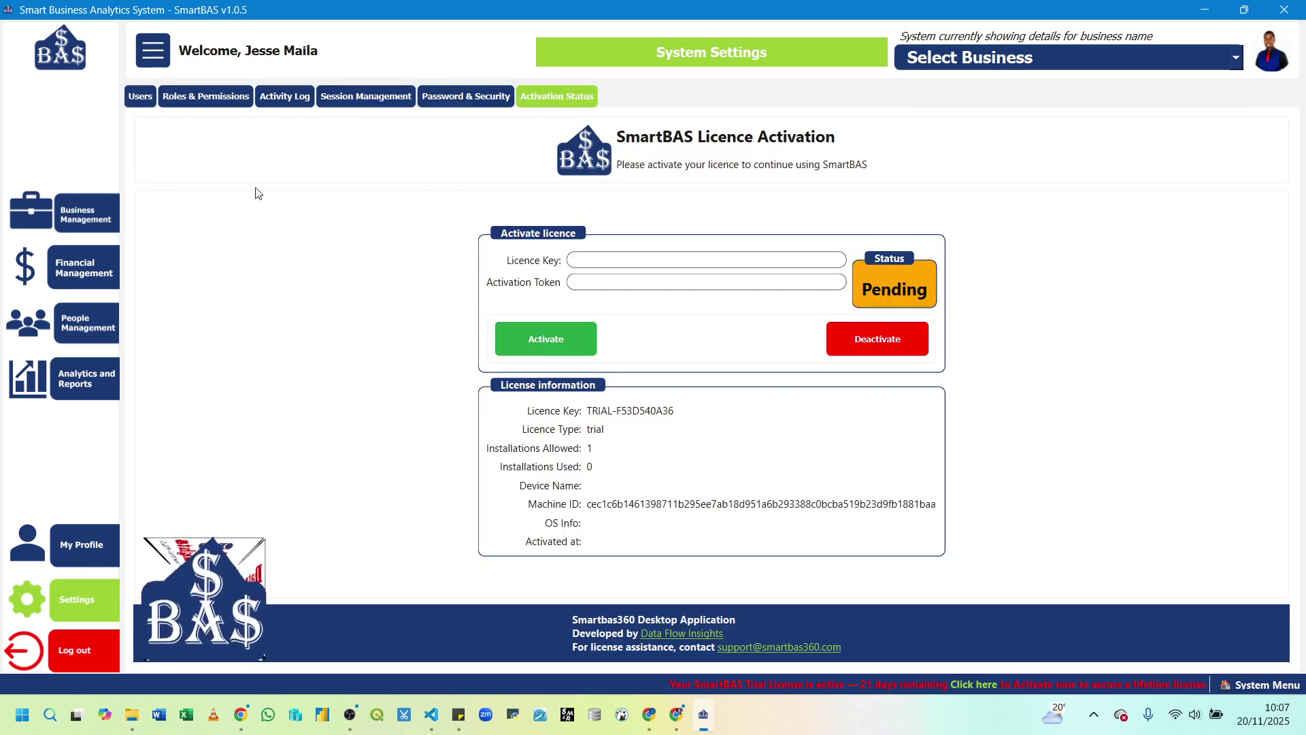
Show the Roles & Permissions page of System Settings to examine the available roles
click(205, 96)
click(306, 332)
click(344, 496)
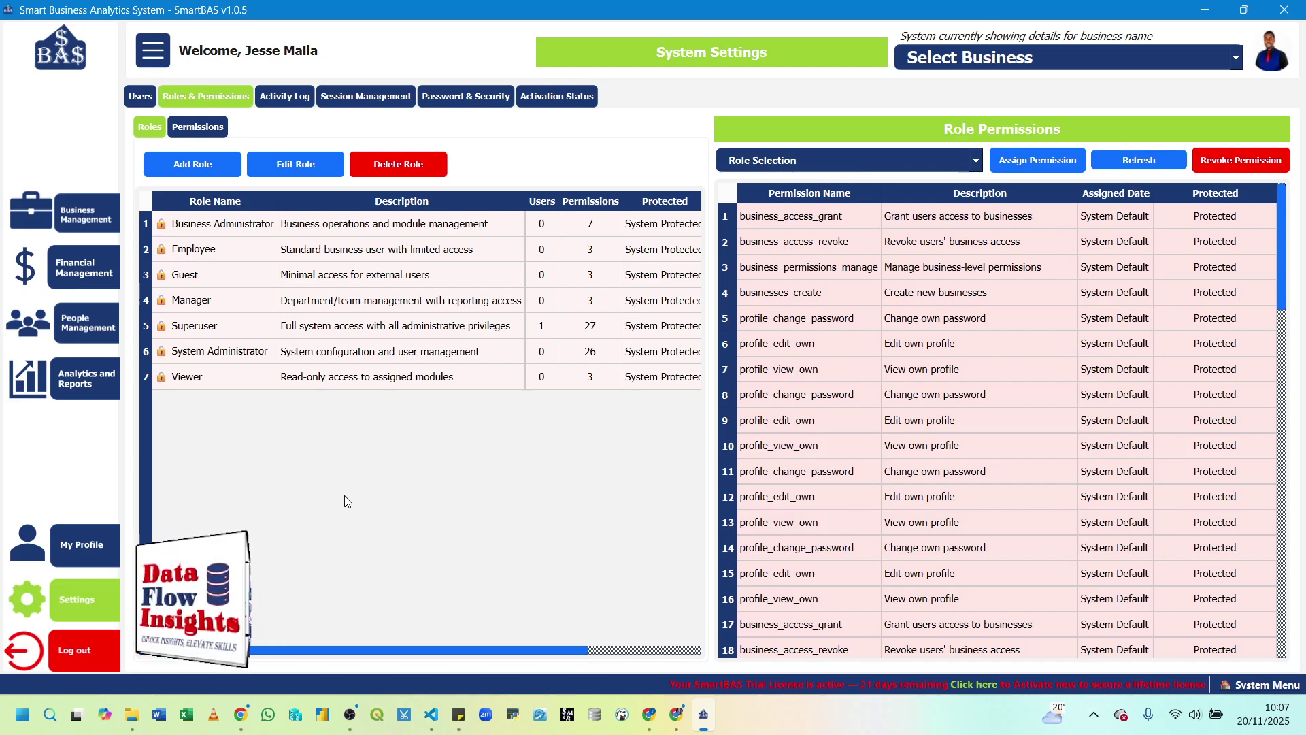
Show the Business Permissions page of Business Settings and check which users can be chosen for granting access
click(286, 354)
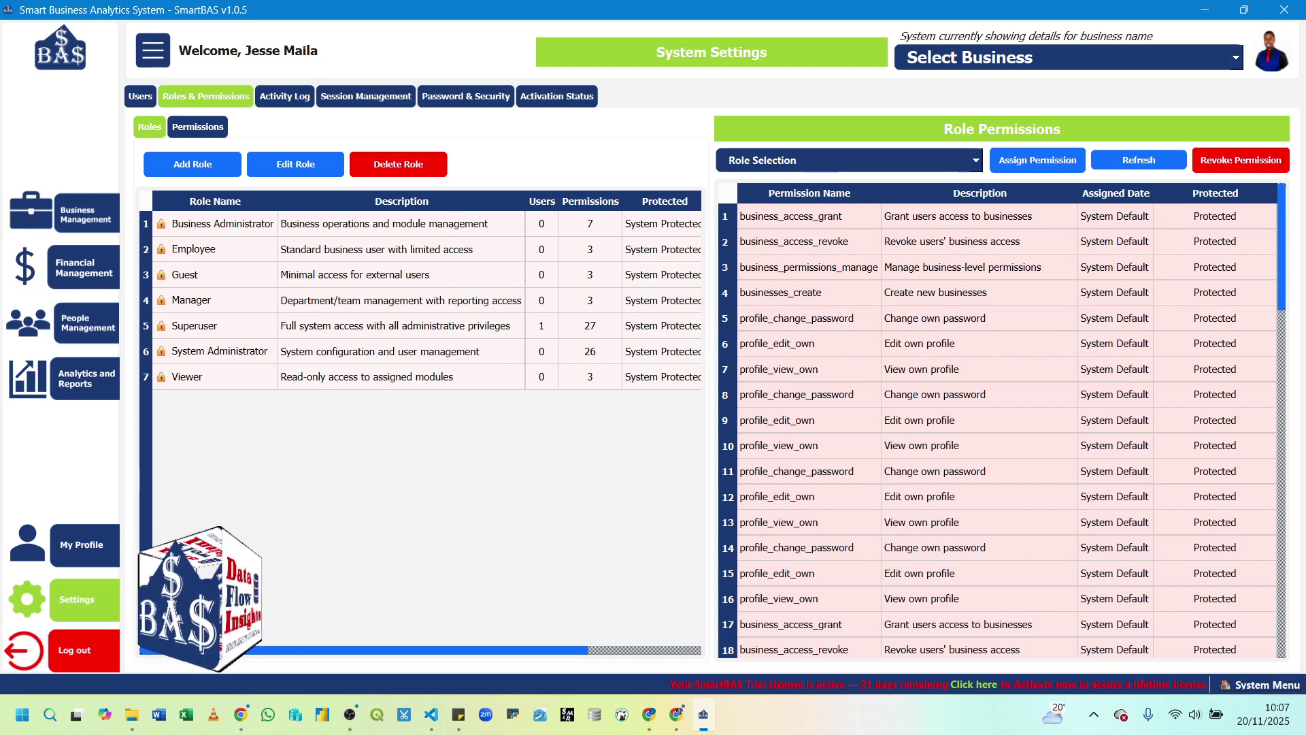
click(108, 614)
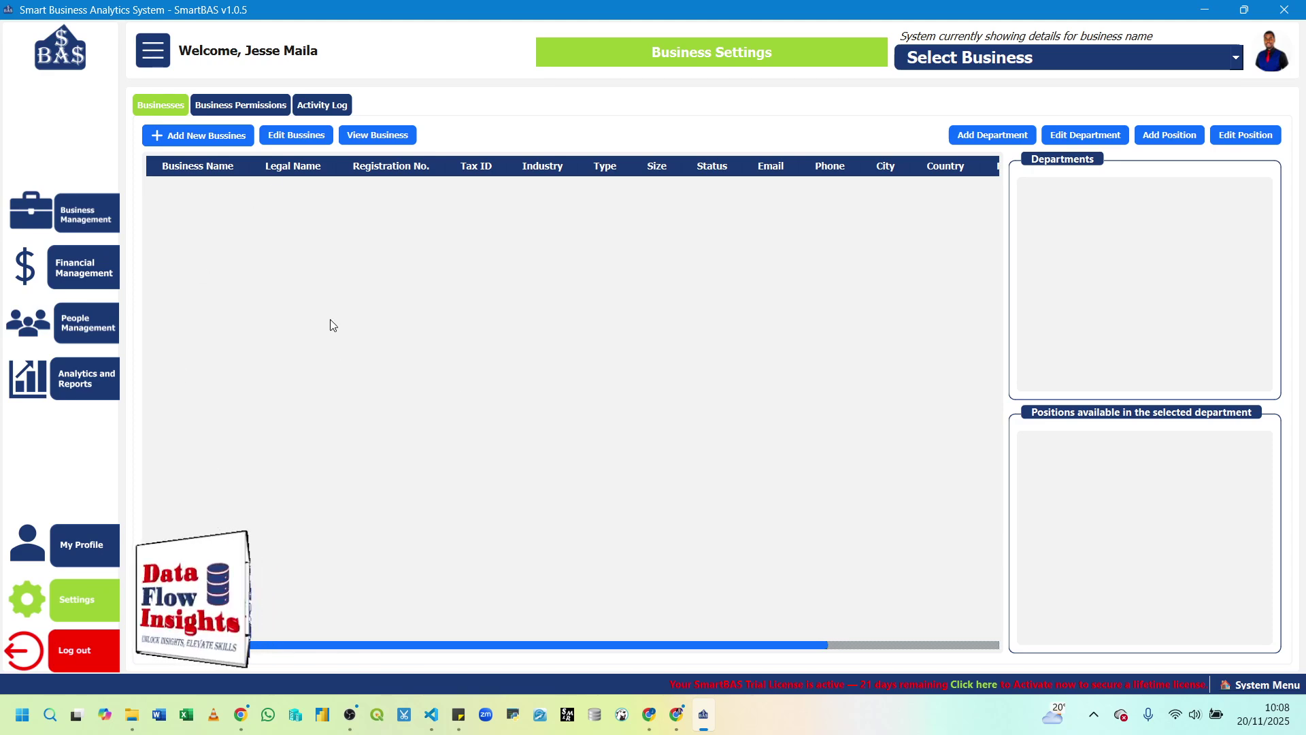
click(242, 104)
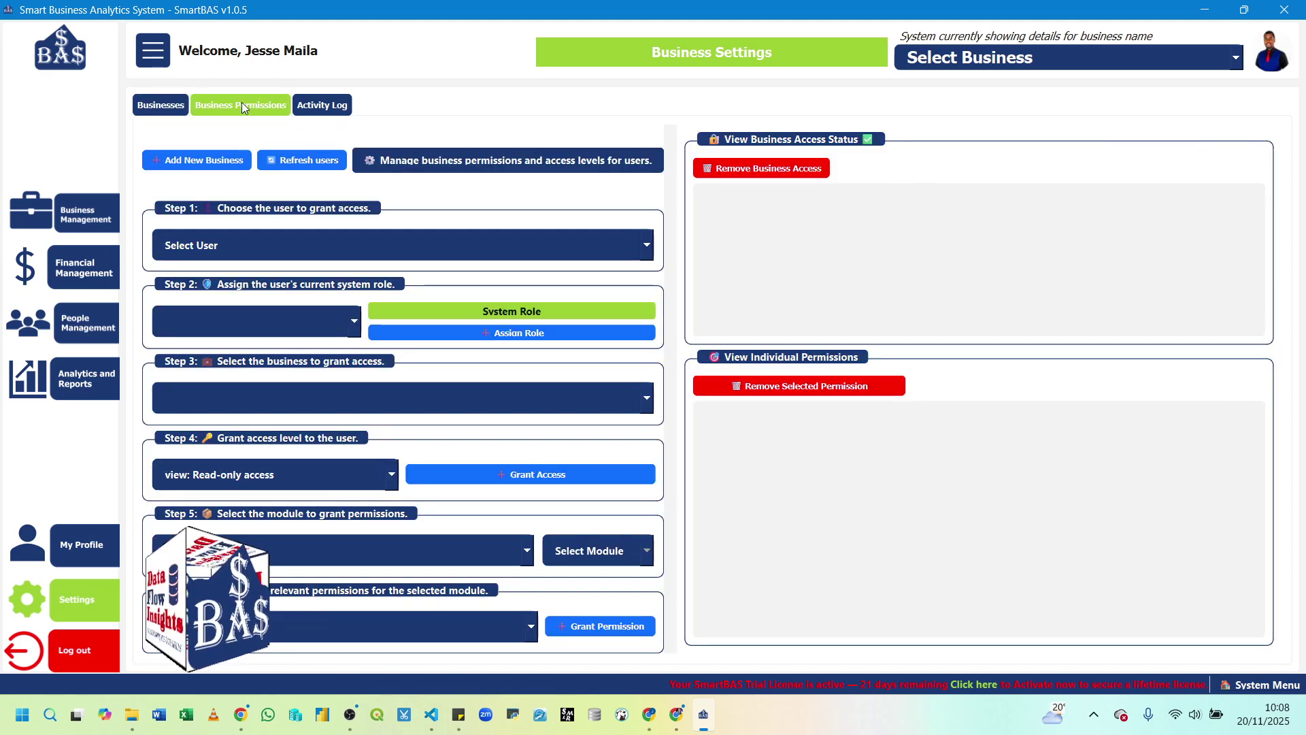
click(254, 245)
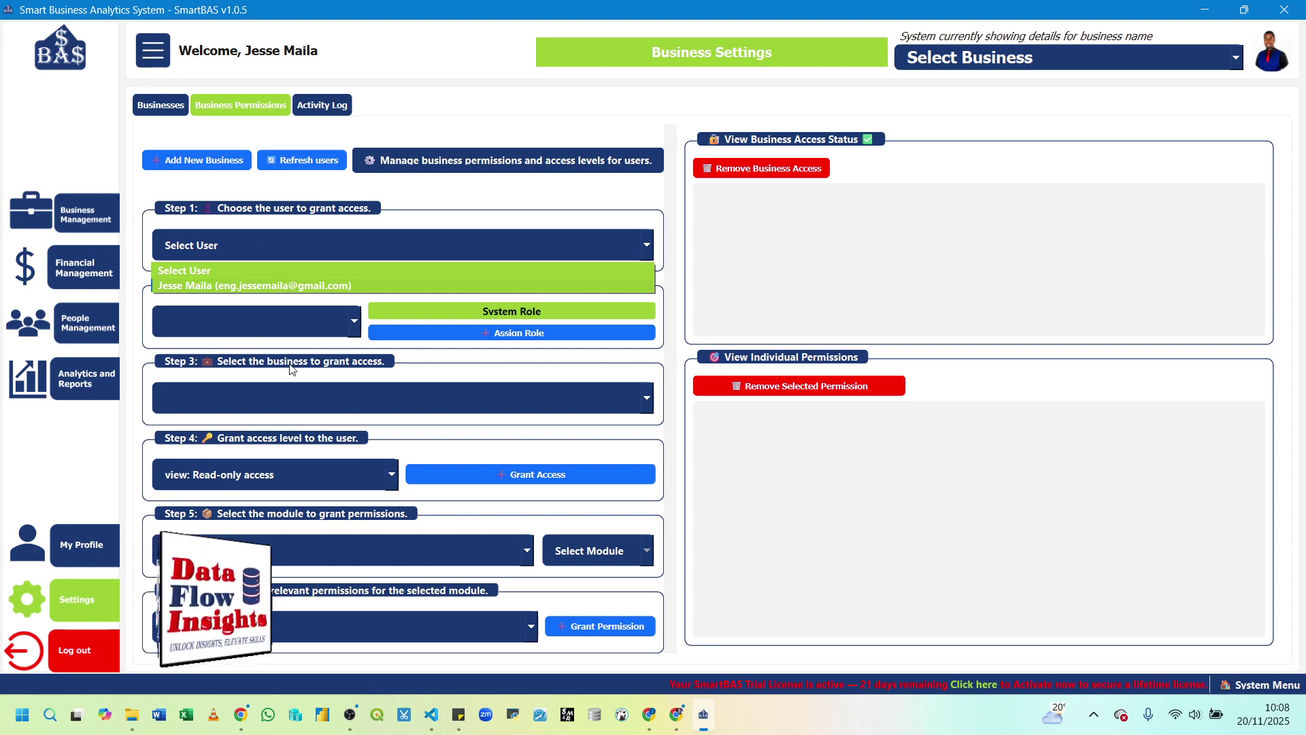
click(256, 246)
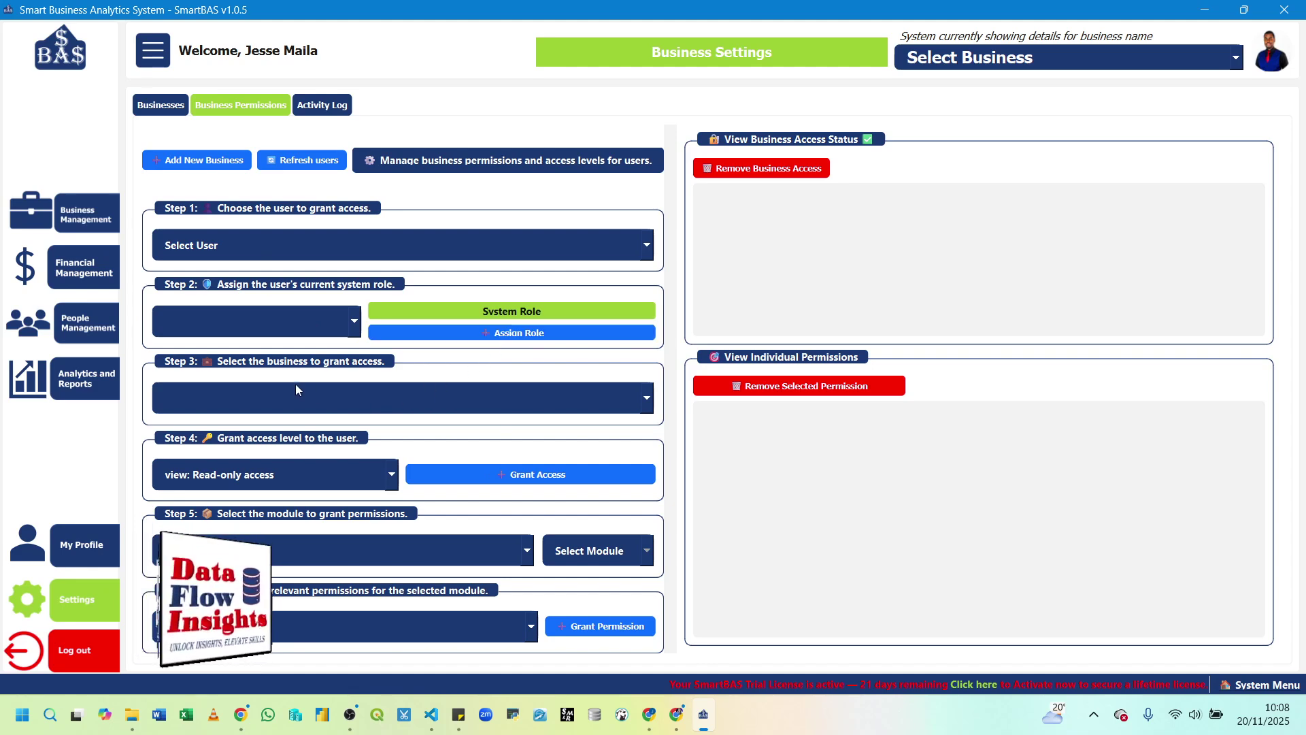
Check the access levels that can be granted to a user and the first selection list for module permissions, leaving both unchanged
click(299, 470)
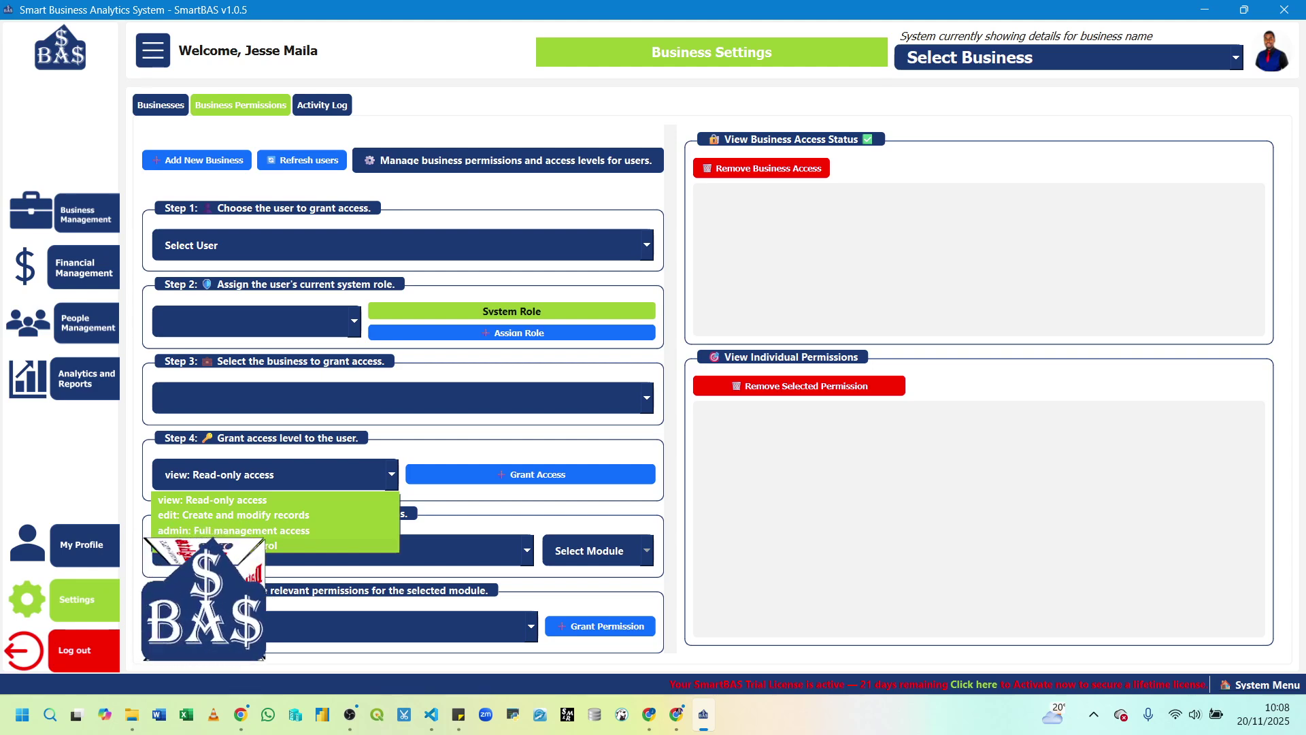
click(312, 440)
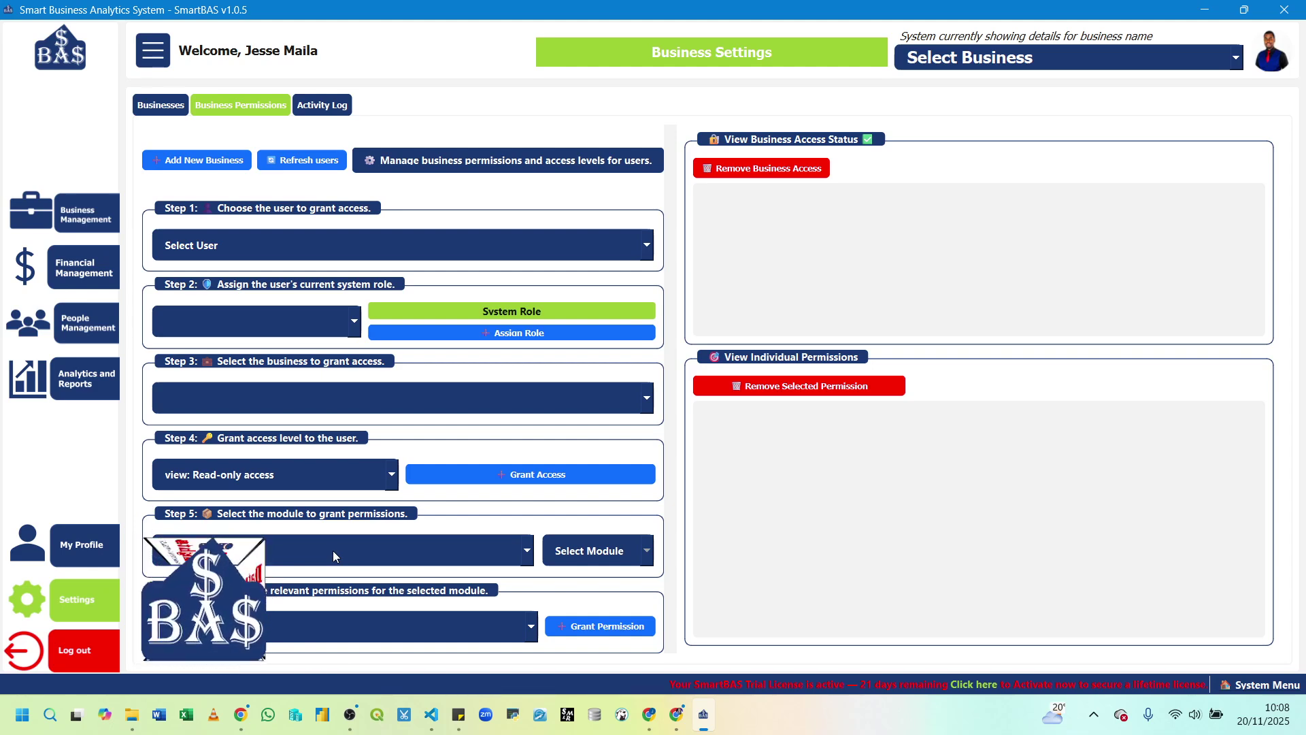
click(334, 552)
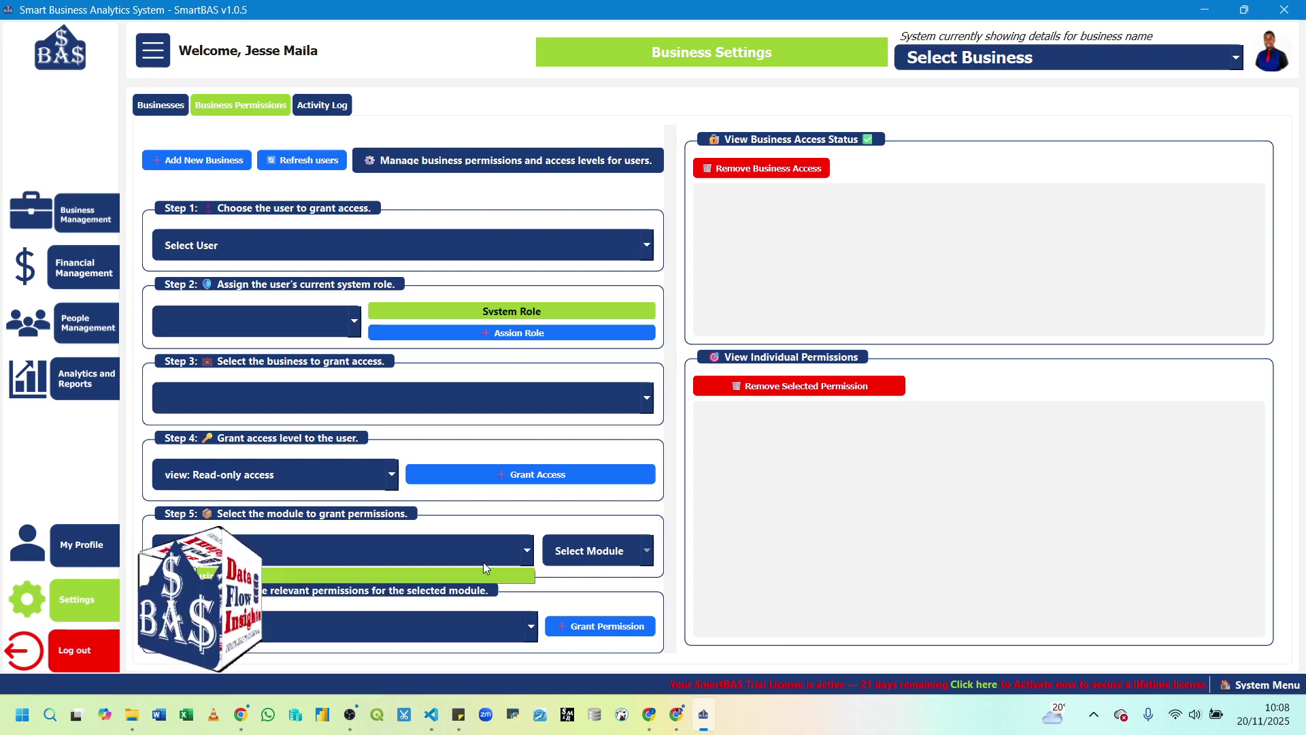
click(449, 575)
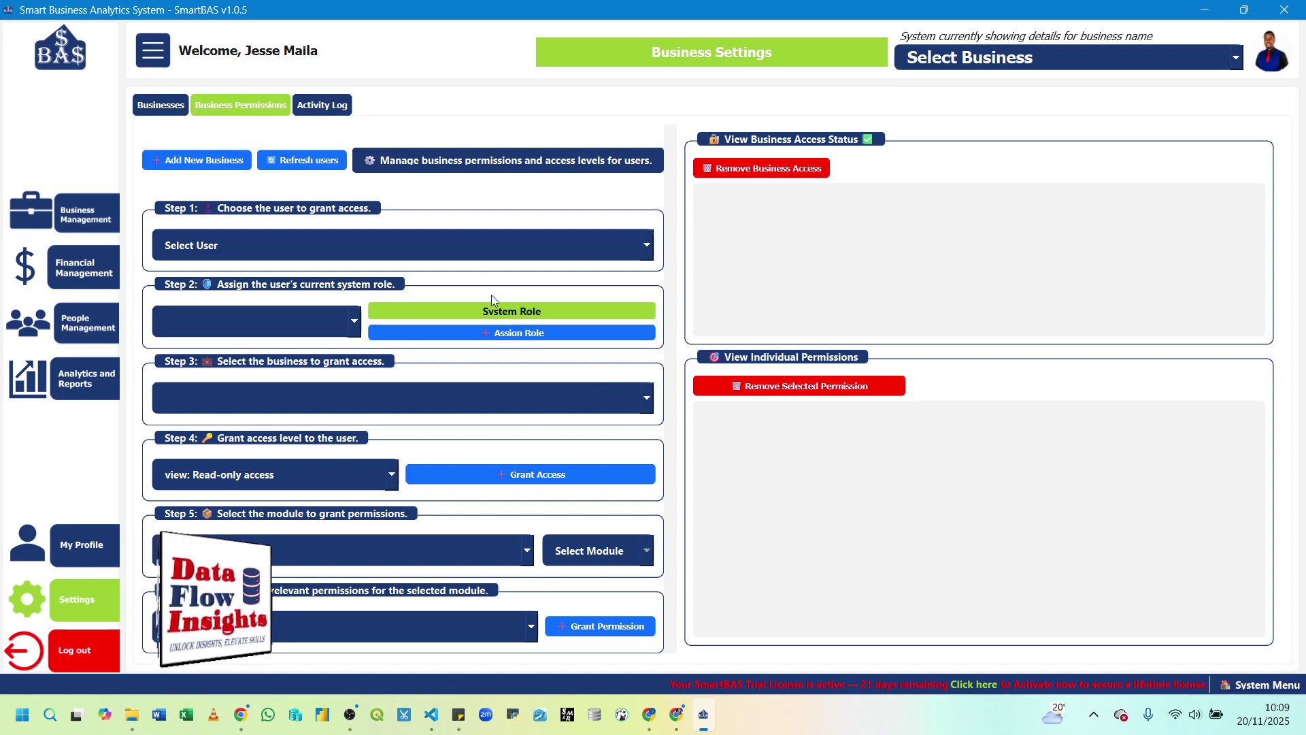
View the activity log of Business Settings and return to the Roles & Permissions page of System Settings
click(327, 105)
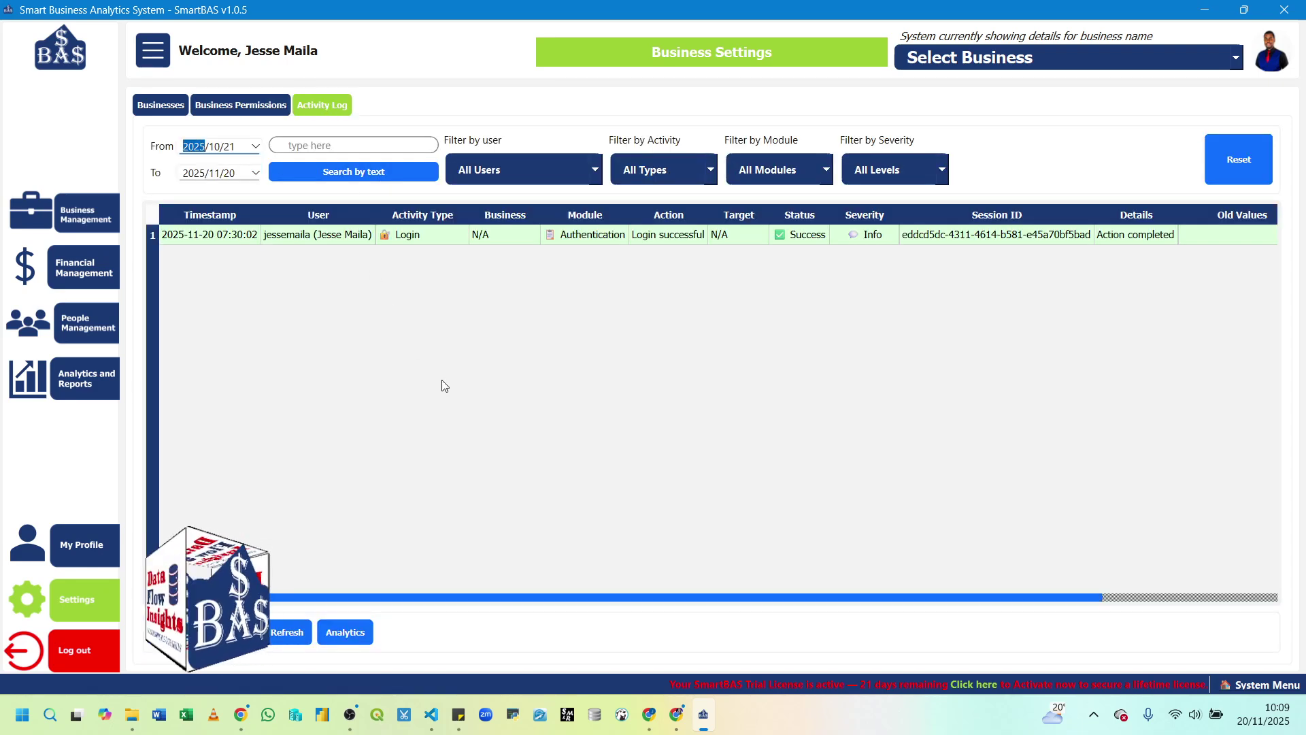
click(117, 598)
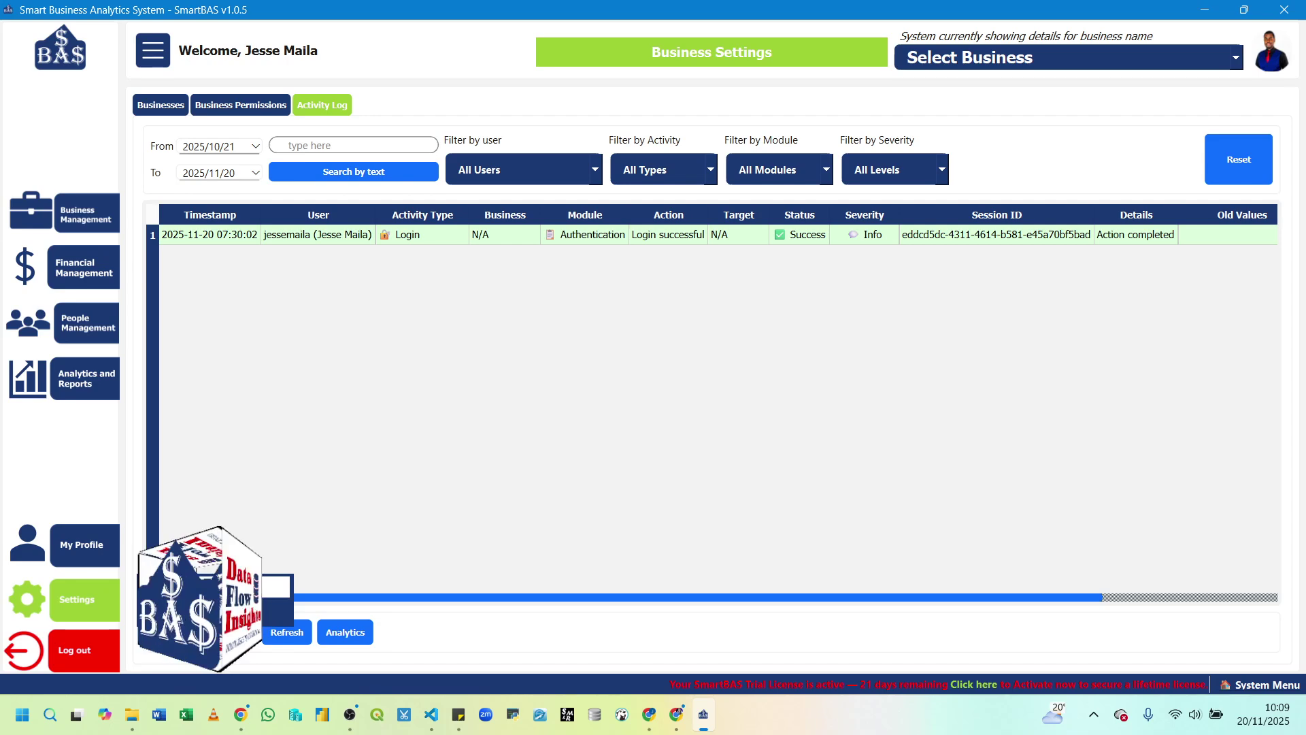
click(281, 586)
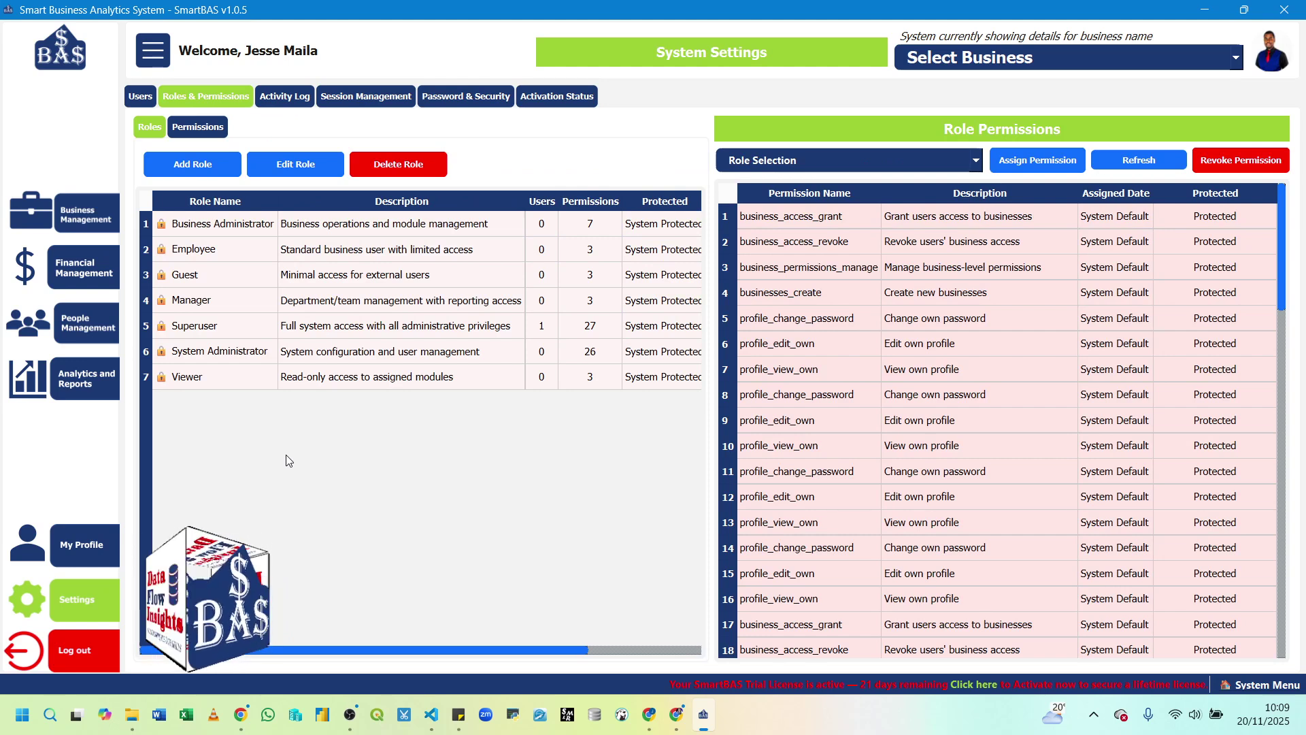
Collapse the navigation sidebar to icons only and show the Users page of System Settings
click(106, 606)
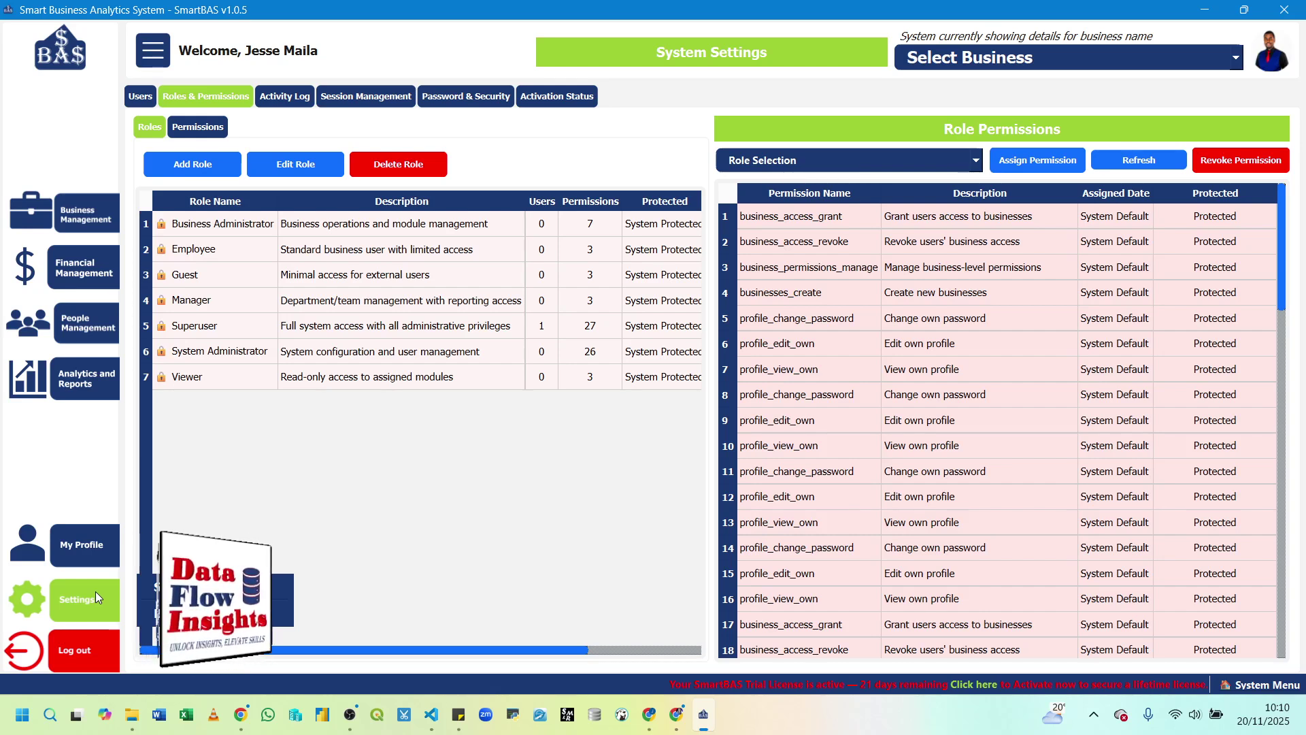
click(153, 50)
click(73, 99)
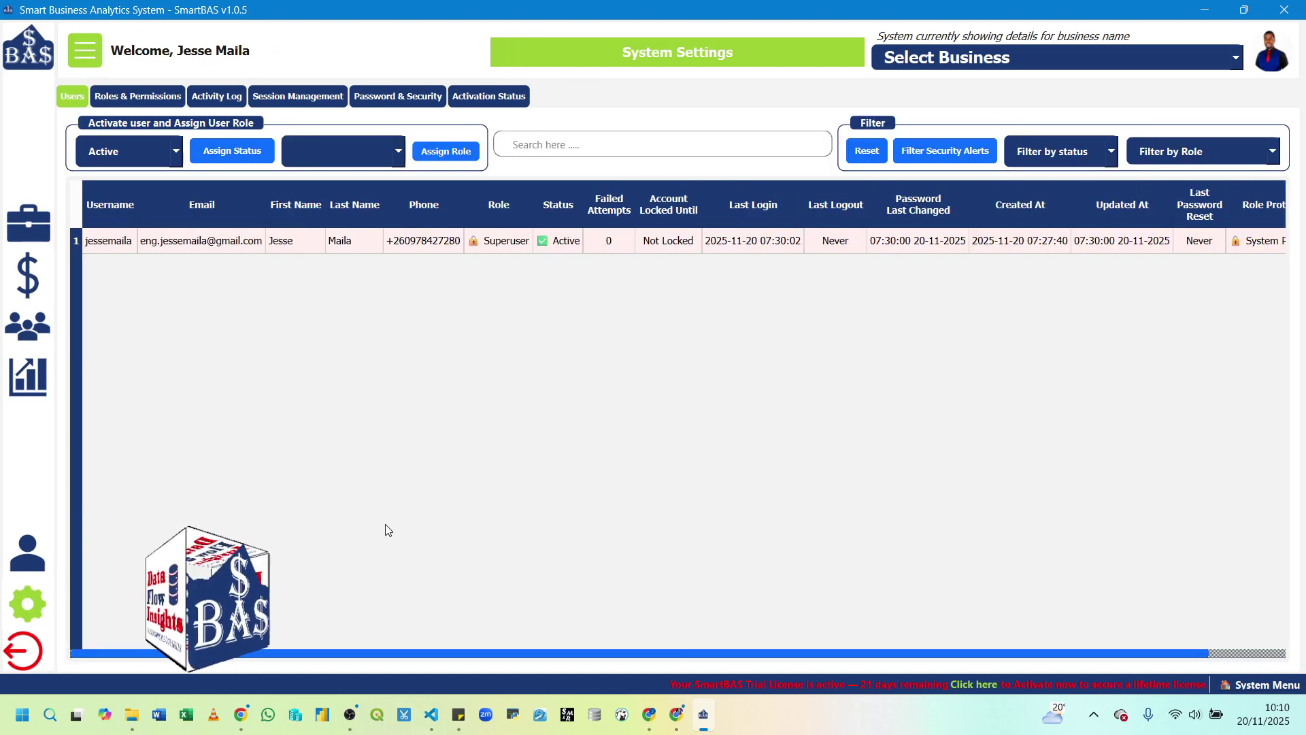